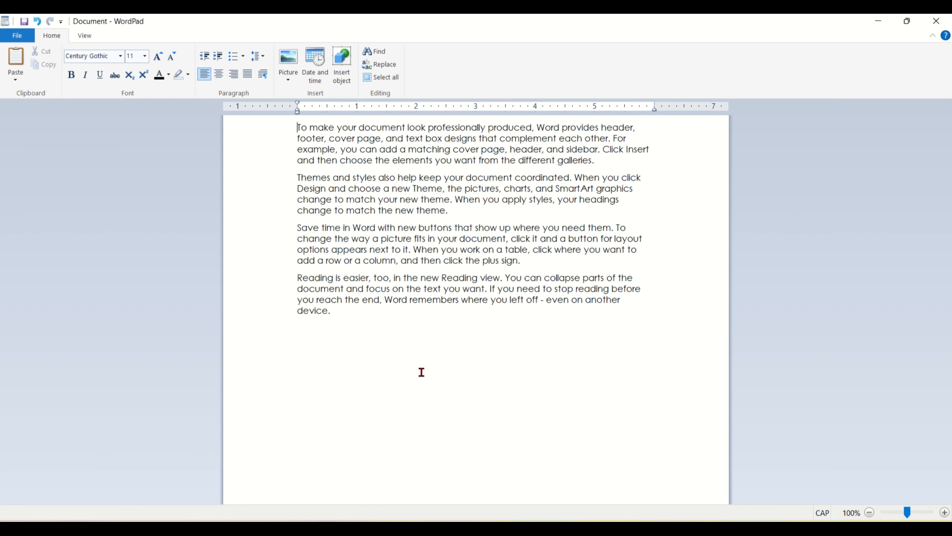
Insert the paragraph beginning "Video provides a powerful way" several blank lines below the last paragraph
{"action": "left_click", "coordinate": [422, 371]}
{"action": "key", "text": "Return"}
{"action": "key", "text": "Return"}
{"action": "key", "text": "Return"}
{"action": "key", "text": "Return"}
{"action": "key", "text": "Return"}
{"action": "key", "text": "Return"}
{"action": "type", "text": "Video provides a powerful way to help you prove your point. When you click Online Video, you can paste in the embed code for the video you want to add. You can also type a keyword to search online for the video that best fits your document."}
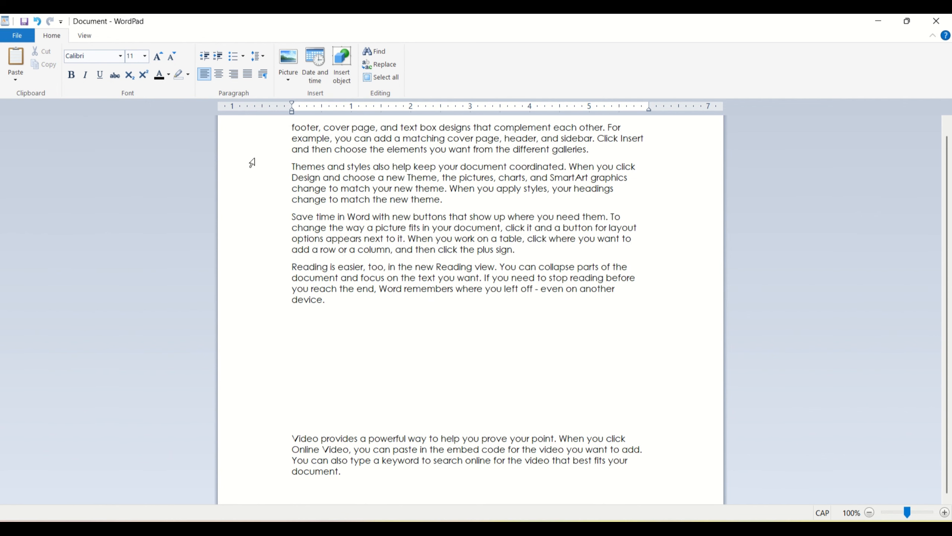
Undo the insertion and restore the "Video provides a powerful way" paragraph to the beginning of the document
{"action": "key", "text": "ctrl+z"}
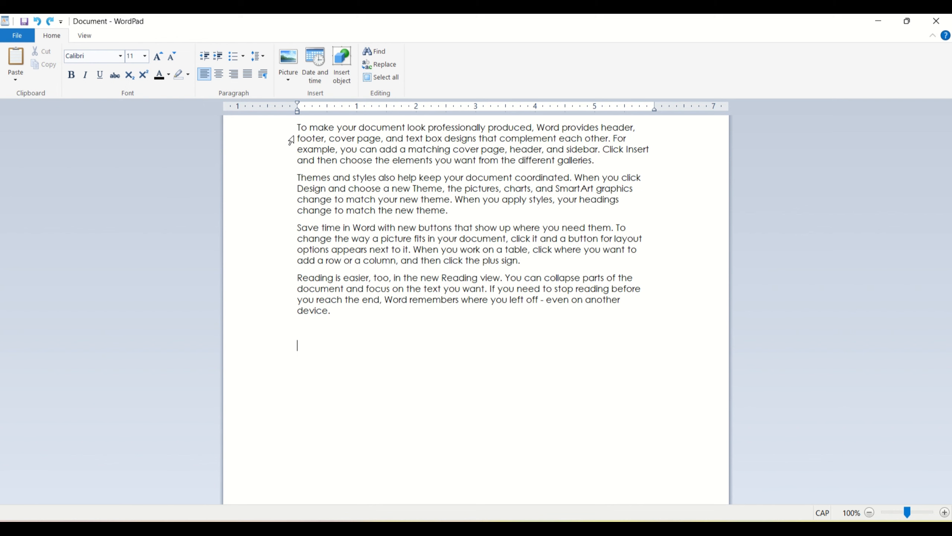
{"action": "key", "text": "ctrl+y"}
{"action": "left_click", "coordinate": [374, 169]}
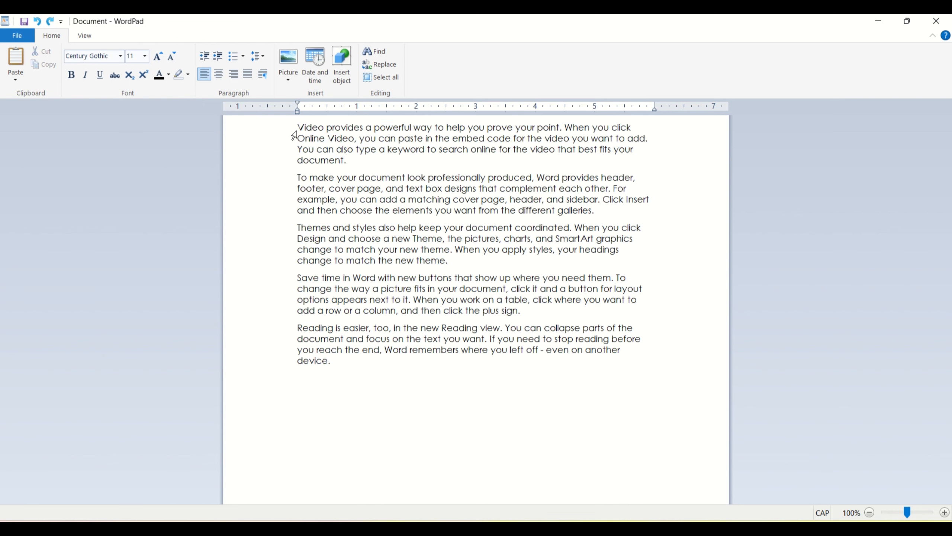
Paste two copies of the "To make your document look" paragraph below the last paragraph, and undo both pastes
{"action": "left_click", "coordinate": [300, 178]}
{"action": "left_click_drag", "start_coordinate": [301, 179], "coordinate": [590, 211]}
{"action": "key", "text": "ctrl+c"}
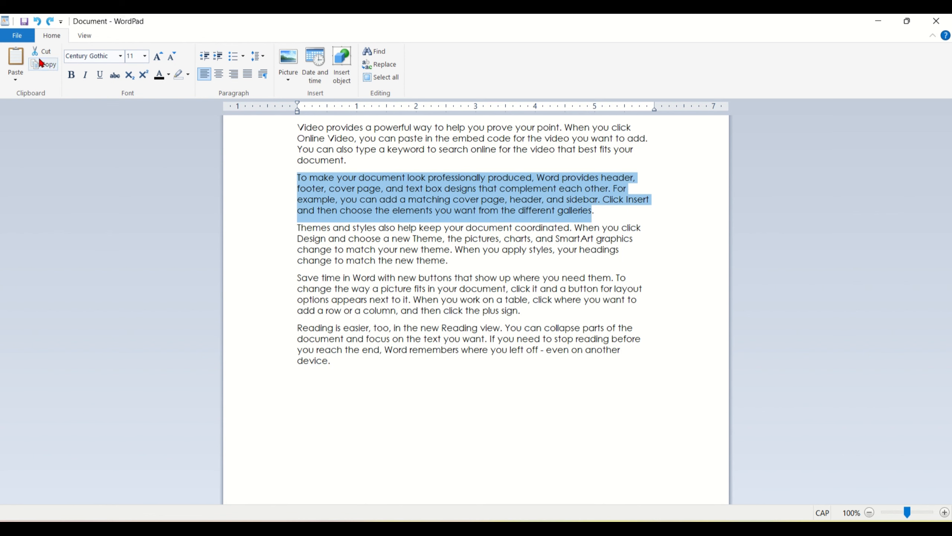
{"action": "left_click", "coordinate": [361, 416]}
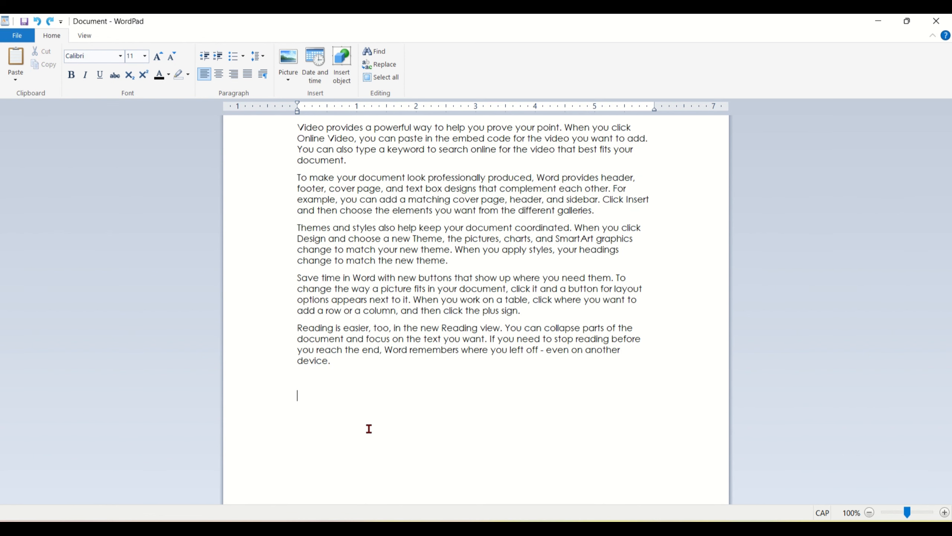
{"action": "left_click", "coordinate": [15, 64]}
{"action": "left_click", "coordinate": [16, 64]}
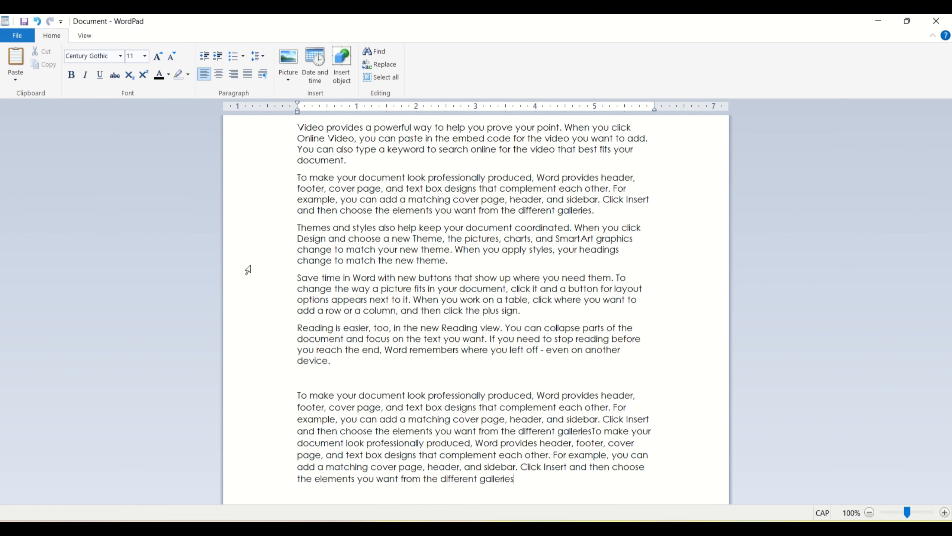
{"action": "key", "text": "ctrl+z"}
{"action": "key", "text": "ctrl+z"}
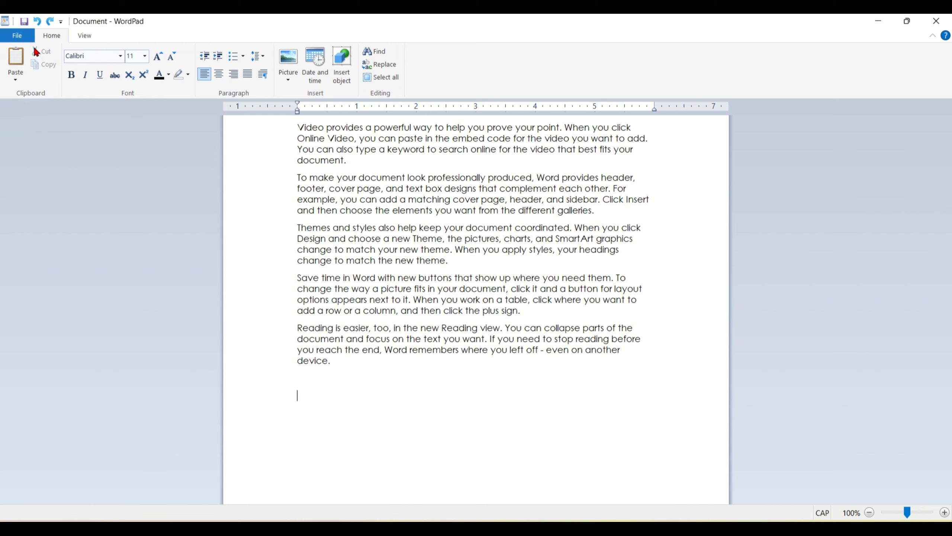
Use Paste Special to insert the copied paragraph below the text as Picture (Metafile)
{"action": "left_click", "coordinate": [16, 77]}
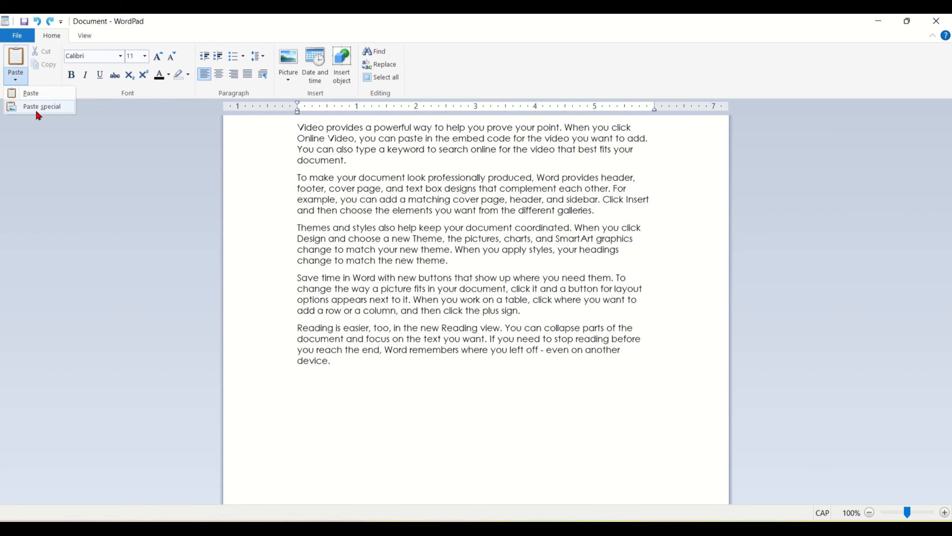
{"action": "left_click", "coordinate": [38, 109]}
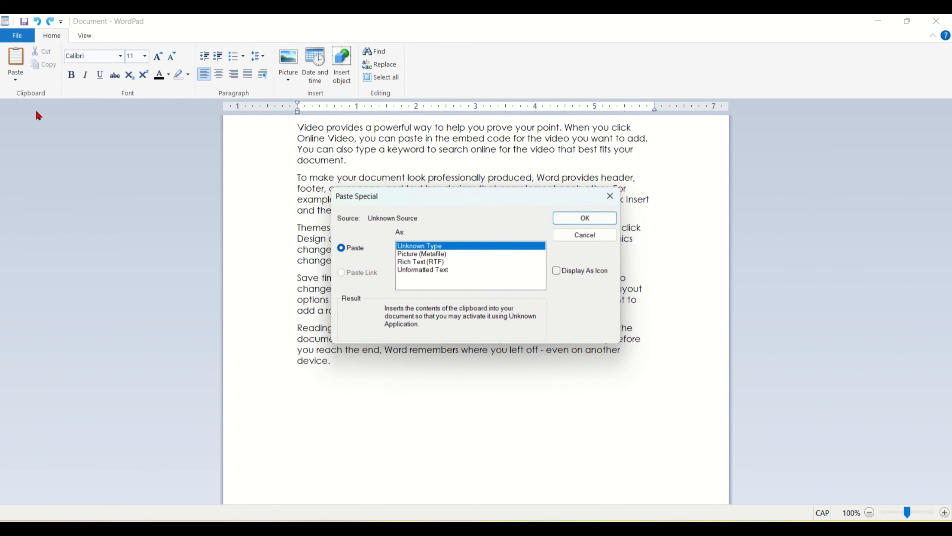
{"action": "left_click", "coordinate": [407, 262]}
{"action": "left_click", "coordinate": [409, 247]}
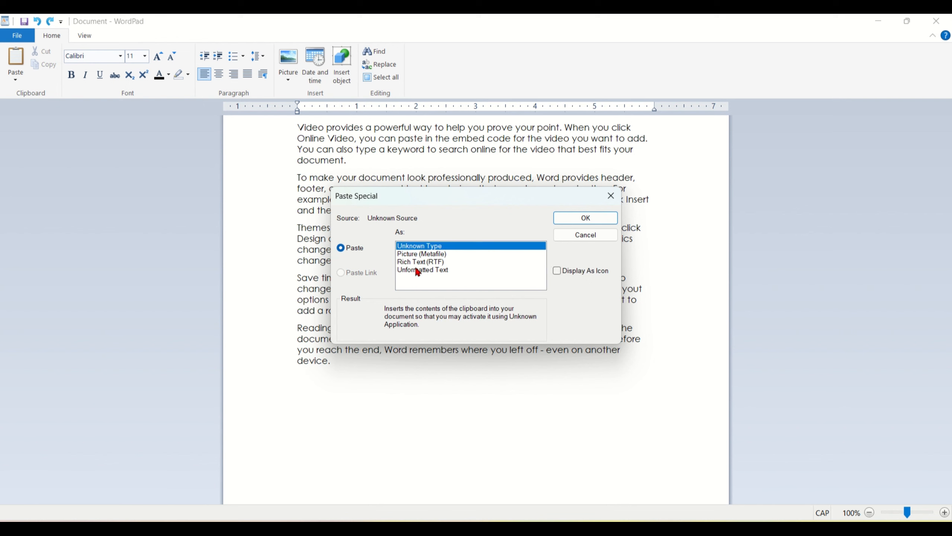
{"action": "left_click", "coordinate": [419, 254]}
{"action": "left_click", "coordinate": [609, 218]}
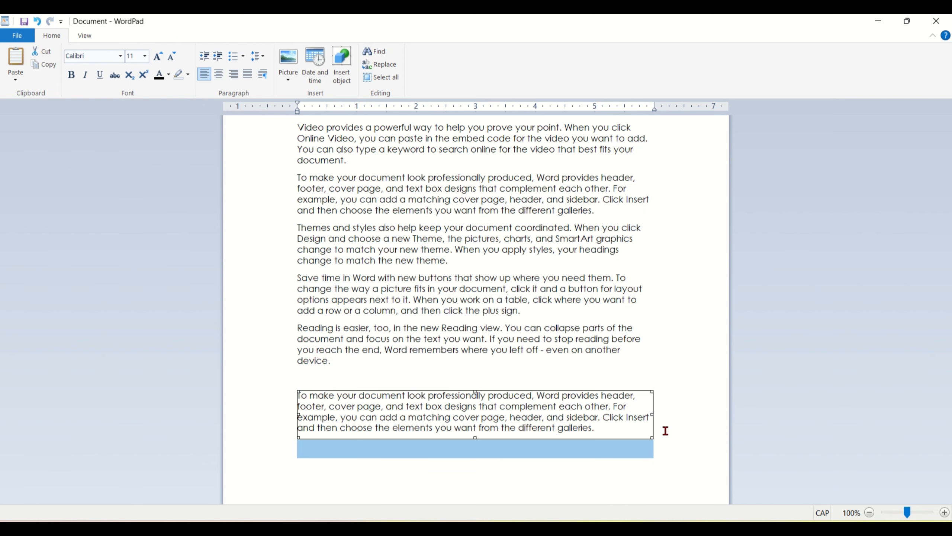
Dismiss the Save As dialog without saving and undo the special paste of the paragraph
{"action": "key", "text": "ctrl+a"}
{"action": "key", "text": "ctrl+s"}
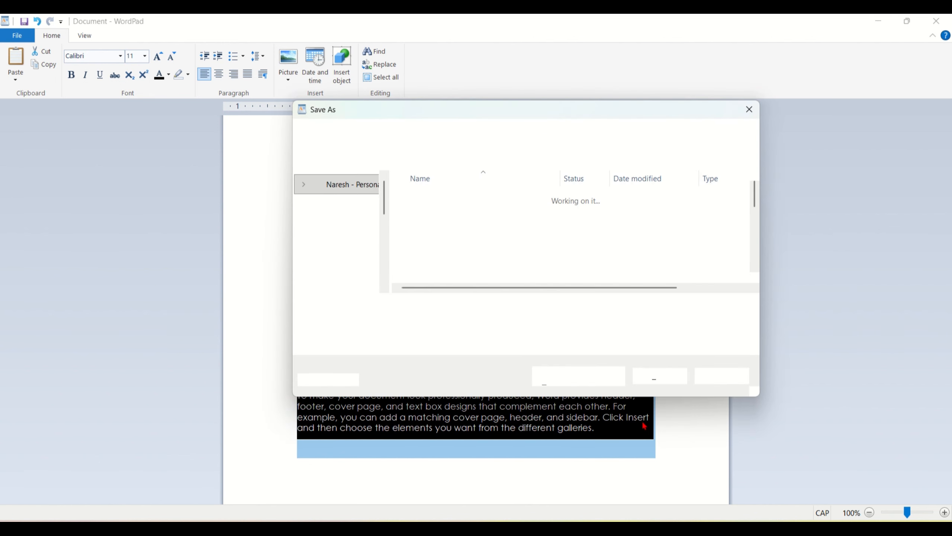
{"action": "key", "text": "Escape"}
{"action": "key", "text": "ctrl+z"}
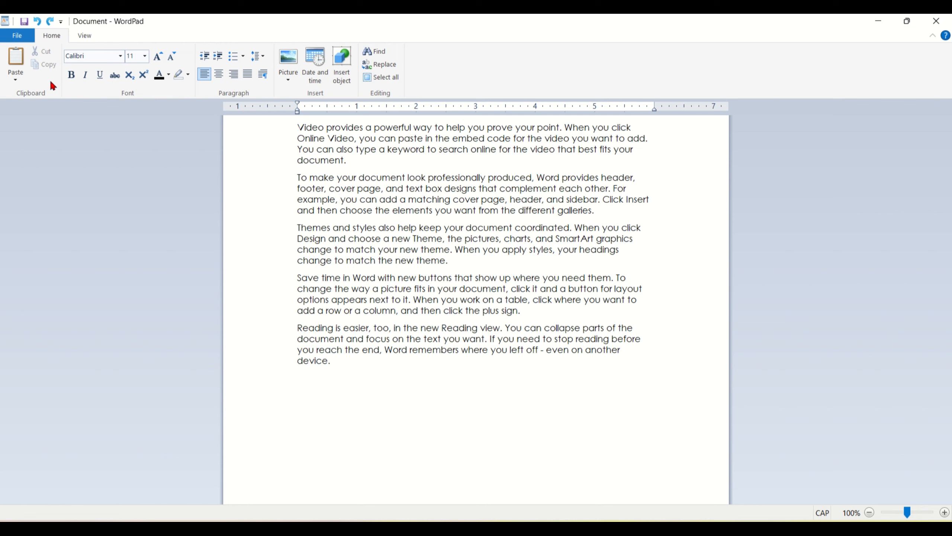
Change the document's first line, "Video provides a powerful way", to a heavy black serif font
{"action": "left_click", "coordinate": [274, 132]}
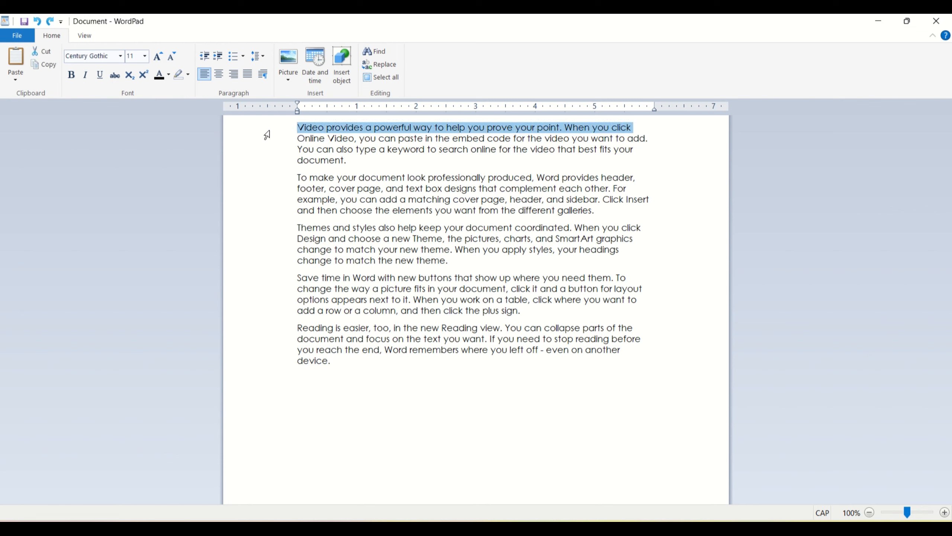
{"action": "left_click", "coordinate": [120, 56]}
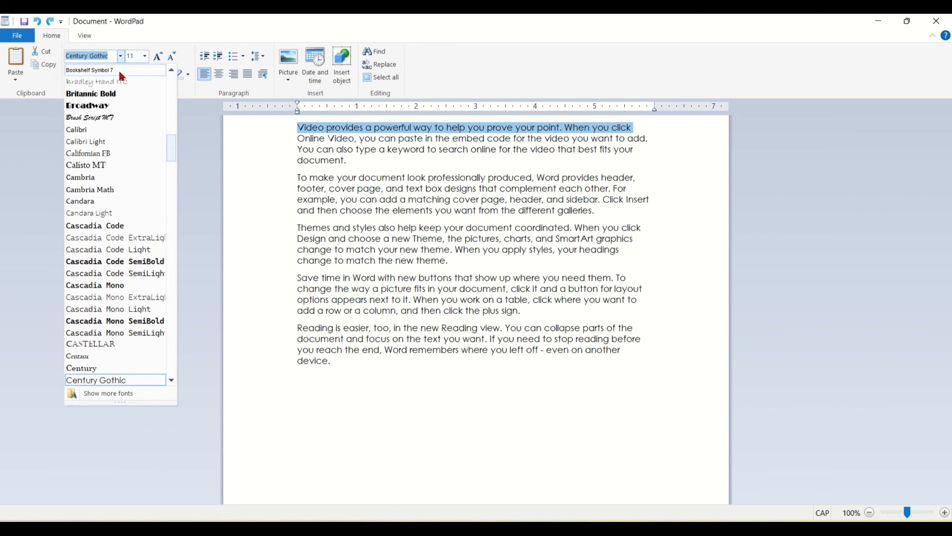
{"action": "scroll", "coordinate": [112, 199], "scroll_direction": "down", "scroll_amount": 8}
{"action": "scroll", "coordinate": [111, 199], "scroll_direction": "up", "scroll_amount": 20}
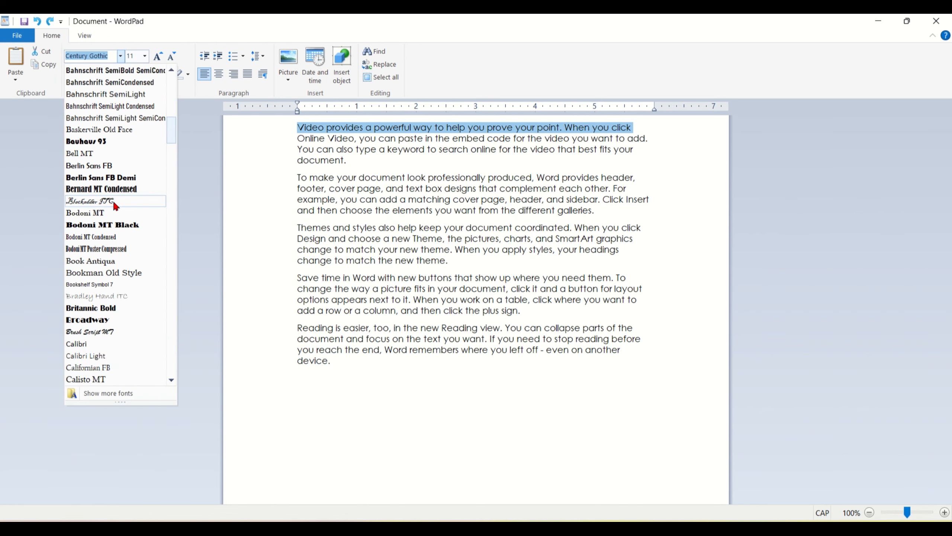
{"action": "scroll", "coordinate": [115, 162], "scroll_direction": "up", "scroll_amount": 7}
{"action": "scroll", "coordinate": [117, 165], "scroll_direction": "down", "scroll_amount": 12}
{"action": "left_click", "coordinate": [116, 169]}
Try bold formatting on the third line, "You can also type a keyword", and remove it again
{"action": "left_click", "coordinate": [278, 150]}
{"action": "left_click", "coordinate": [72, 75]}
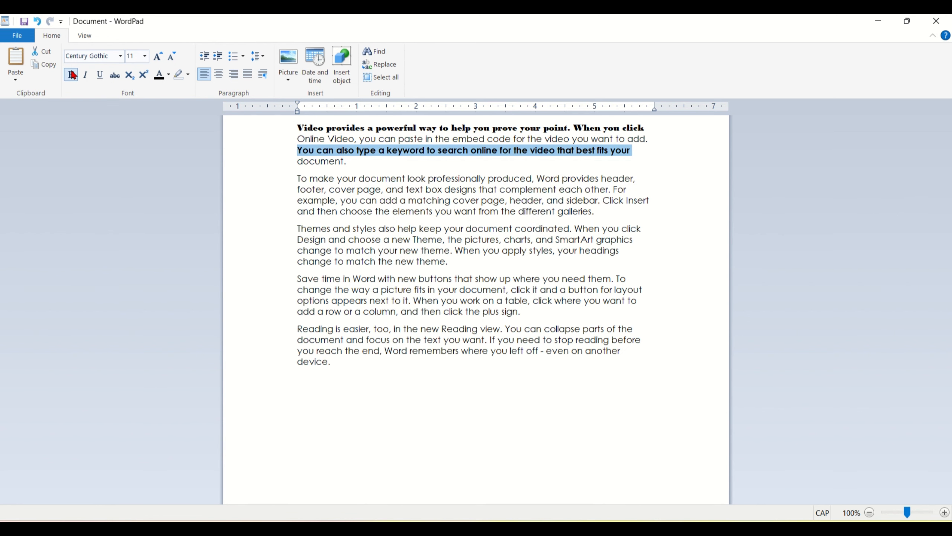
{"action": "left_click", "coordinate": [71, 74]}
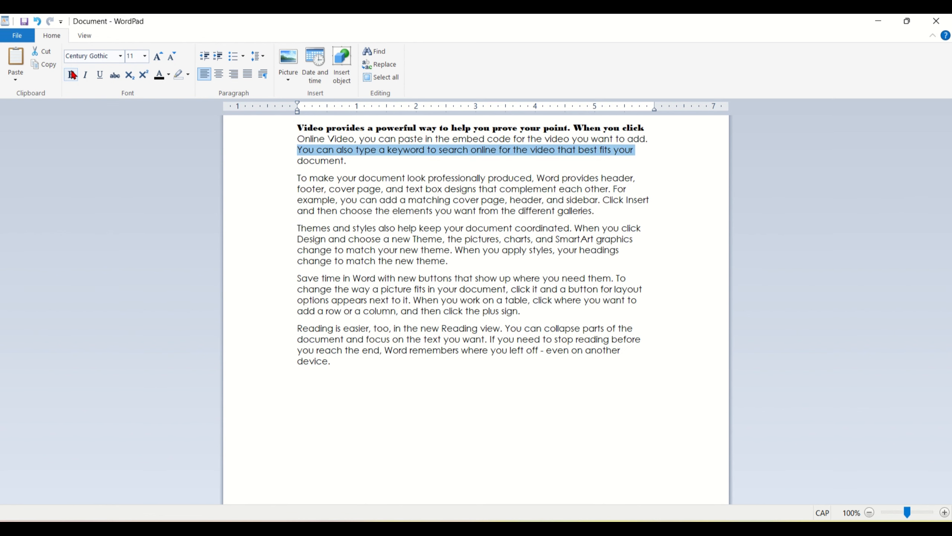
Try italic and underline on the "You can also type a keyword" line, and clear both formats
{"action": "left_click", "coordinate": [90, 75]}
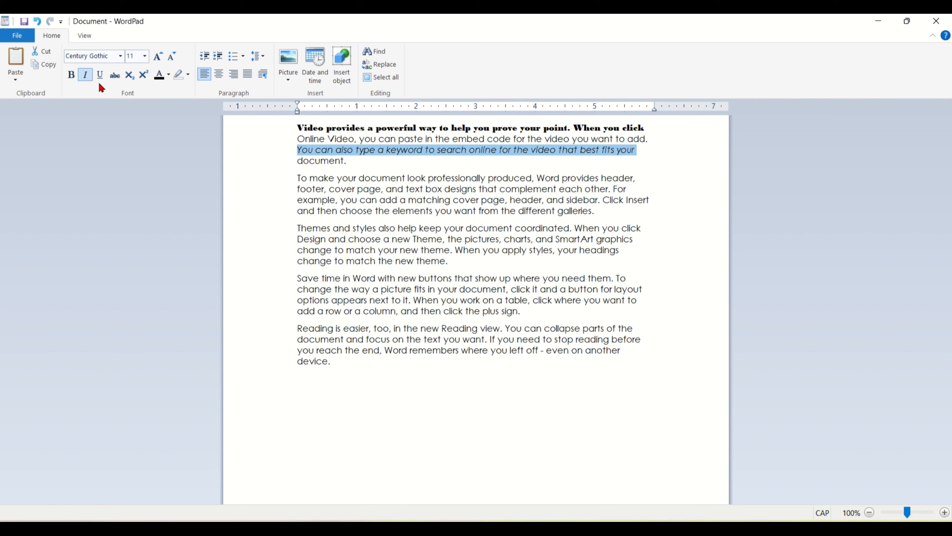
{"action": "left_click", "coordinate": [100, 79]}
{"action": "left_click", "coordinate": [100, 78]}
{"action": "key", "text": "ctrl+u"}
{"action": "key", "text": "ctrl+u"}
{"action": "key", "text": "ctrl+u"}
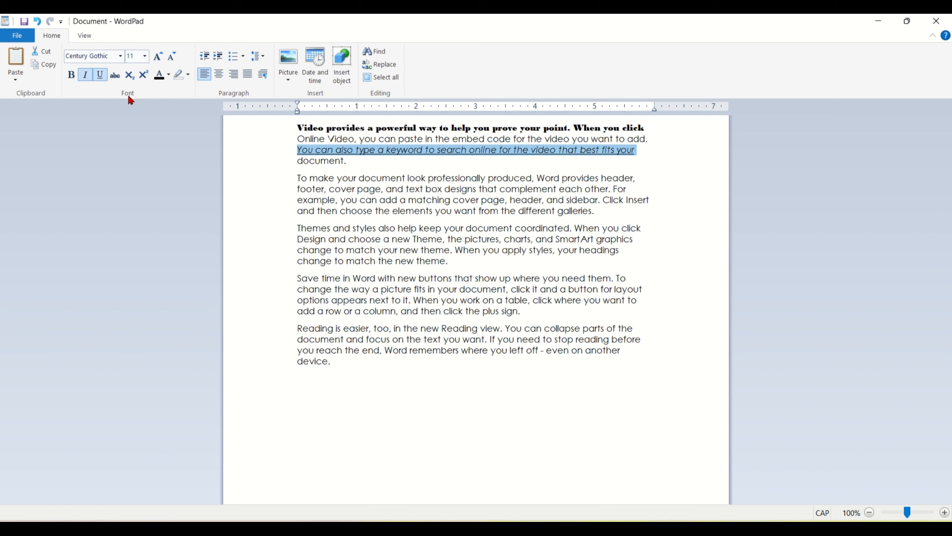
{"action": "key", "text": "ctrl+u"}
{"action": "left_click", "coordinate": [85, 74]}
Add the text "12TH" two lines below the last paragraph
{"action": "left_click", "coordinate": [367, 364]}
{"action": "key", "text": "Return"}
{"action": "key", "text": "Return"}
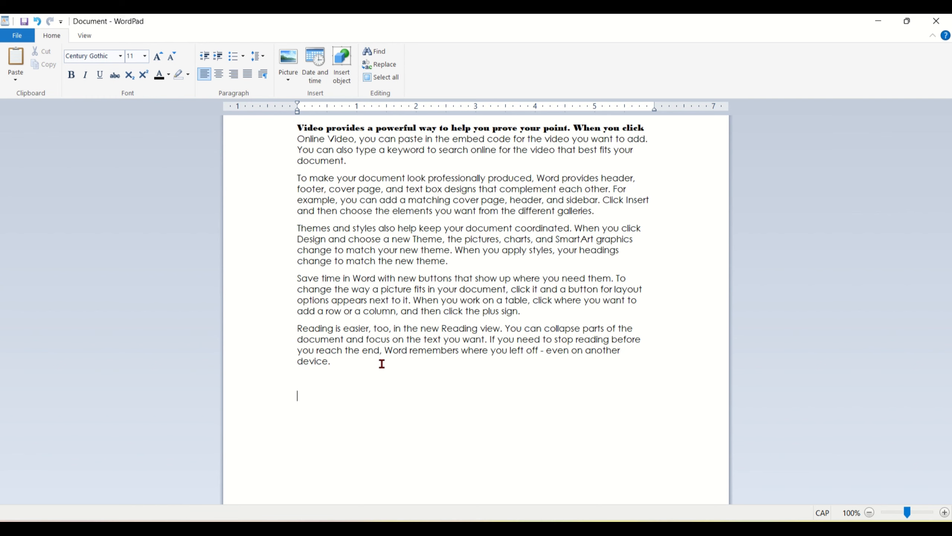
{"action": "type", "text": "12TH"}
Try subscript on the "TH" of "12TH" and set it to superscript instead
{"action": "left_click_drag", "start_coordinate": [318, 395], "coordinate": [306, 396]}
{"action": "left_click", "coordinate": [129, 80]}
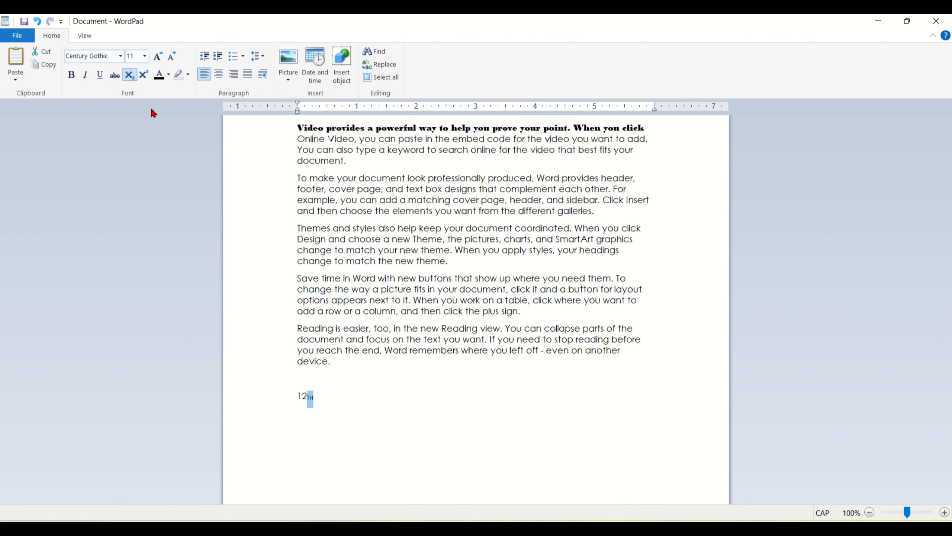
{"action": "scroll", "coordinate": [355, 375], "scroll_direction": "up", "scroll_amount": 3}
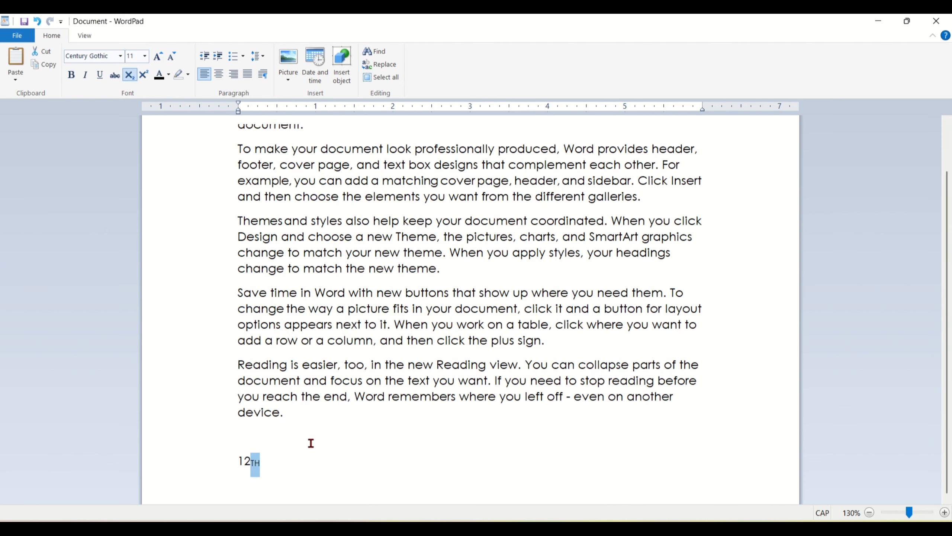
{"action": "left_click", "coordinate": [144, 75]}
{"action": "key", "text": "ctrl+equal"}
{"action": "key", "text": "ctrl+shift+equal"}
{"action": "left_click", "coordinate": [348, 388]}
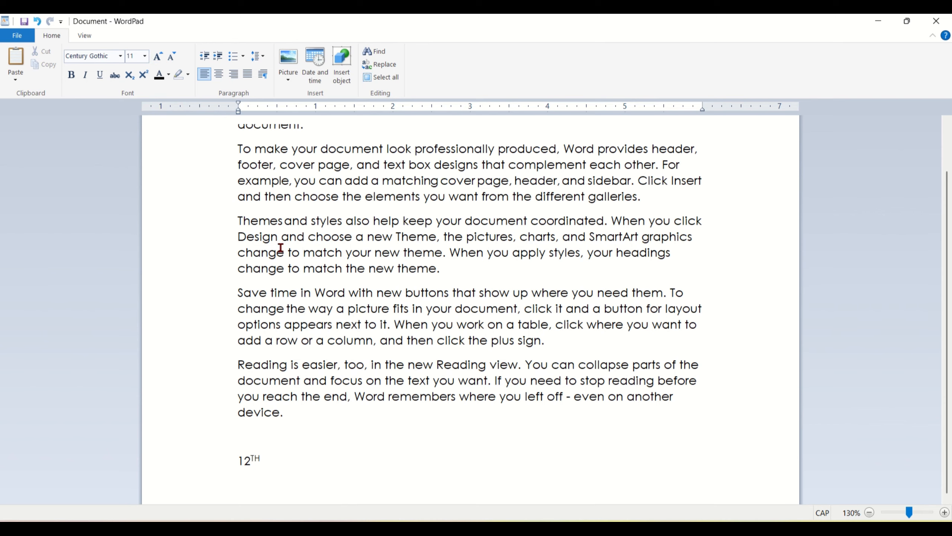
Enlarge the second line, "Online Video, you can paste in the embed code", in increments to font size 140
{"action": "scroll", "coordinate": [281, 248], "scroll_direction": "up", "scroll_amount": 1}
{"action": "left_click", "coordinate": [196, 145]}
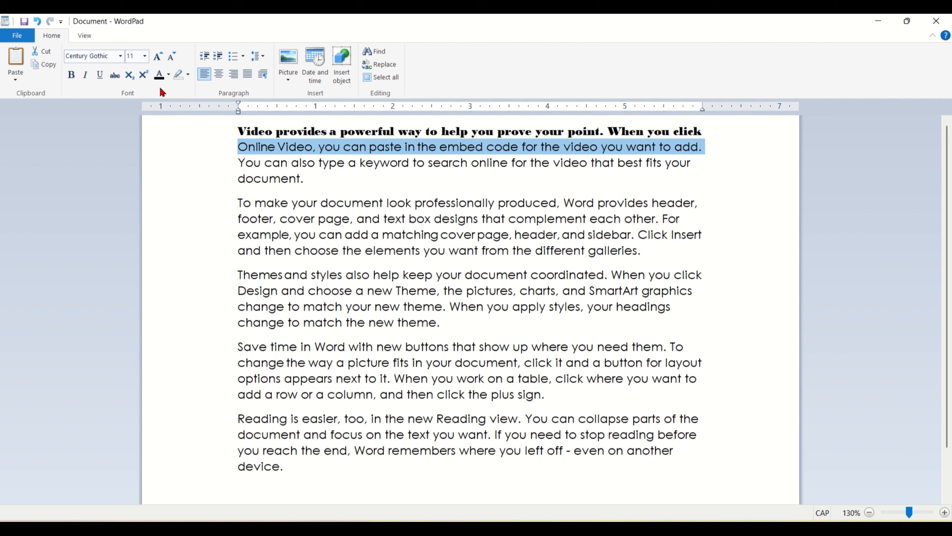
{"action": "left_click", "coordinate": [156, 60]}
{"action": "left_click", "coordinate": [156, 60]}
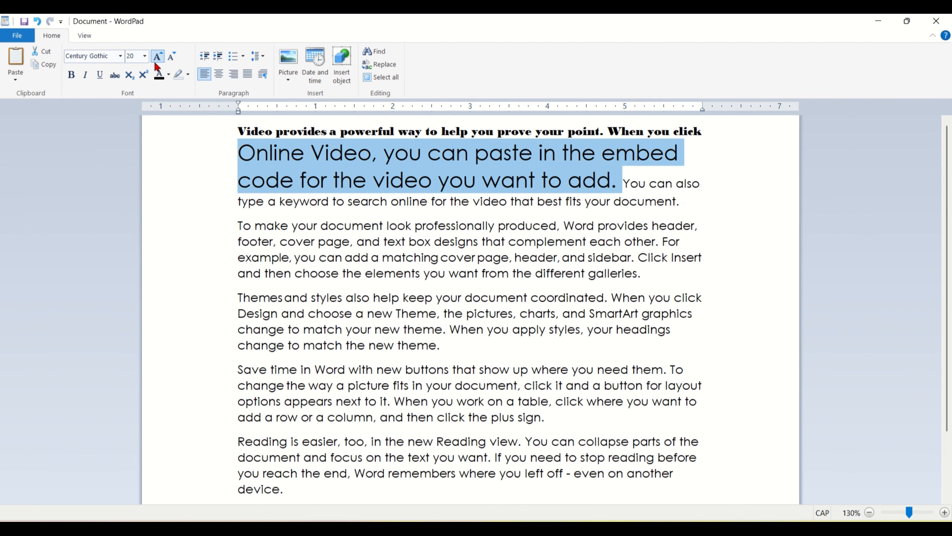
{"action": "left_click", "coordinate": [157, 60]}
{"action": "left_click", "coordinate": [157, 60]}
{"action": "left_click", "coordinate": [156, 60]}
{"action": "left_click", "coordinate": [156, 60]}
{"action": "left_click", "coordinate": [156, 60]}
{"action": "left_click", "coordinate": [157, 60]}
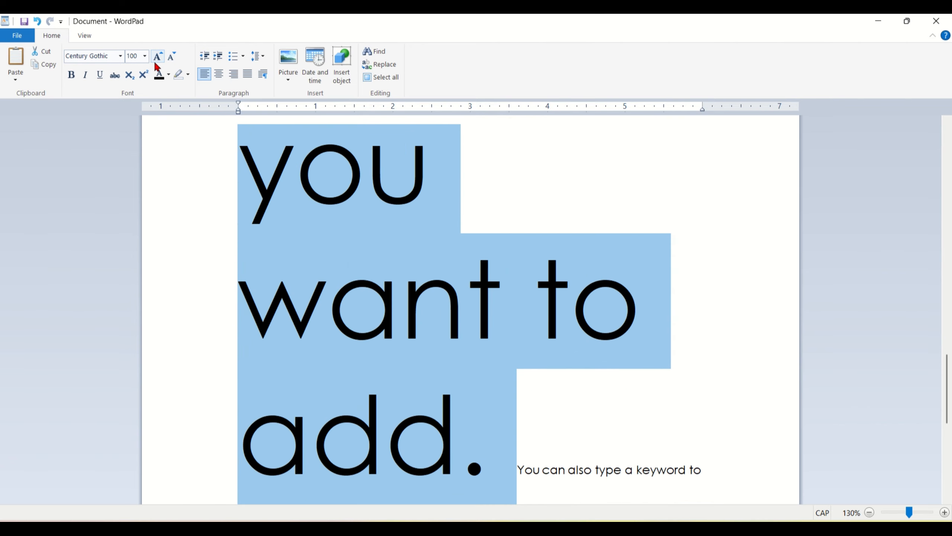
{"action": "left_click", "coordinate": [157, 60]}
{"action": "left_click", "coordinate": [157, 60]}
{"action": "left_click", "coordinate": [157, 59]}
{"action": "left_click", "coordinate": [156, 60]}
Shrink the "Online Video" line in increments to font size 10
{"action": "left_click", "coordinate": [175, 59]}
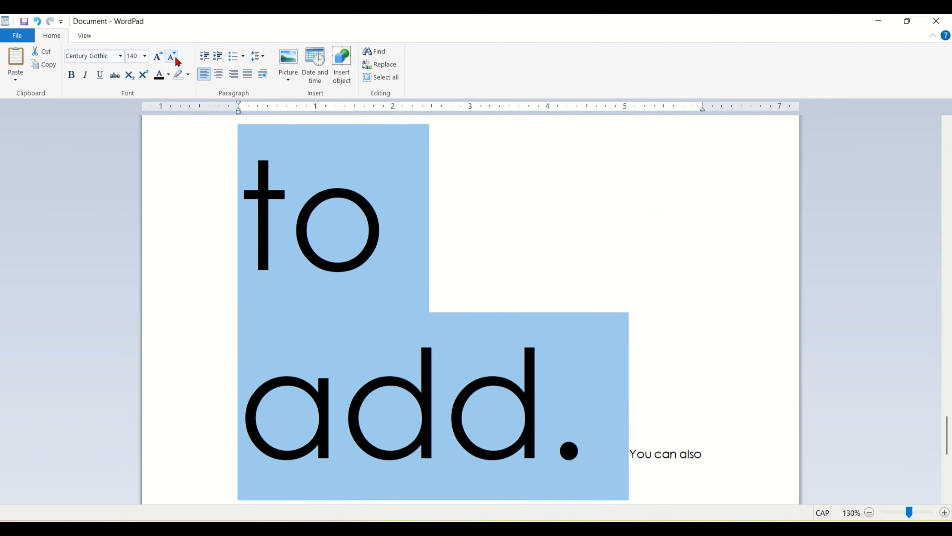
{"action": "left_click", "coordinate": [176, 59]}
{"action": "left_click", "coordinate": [175, 60]}
{"action": "left_click", "coordinate": [176, 59]}
{"action": "left_click", "coordinate": [175, 60]}
{"action": "left_click", "coordinate": [176, 59]}
{"action": "left_click", "coordinate": [176, 59]}
{"action": "left_click", "coordinate": [176, 59]}
{"action": "left_click", "coordinate": [175, 59]}
{"action": "left_click", "coordinate": [176, 59]}
{"action": "left_click", "coordinate": [175, 60]}
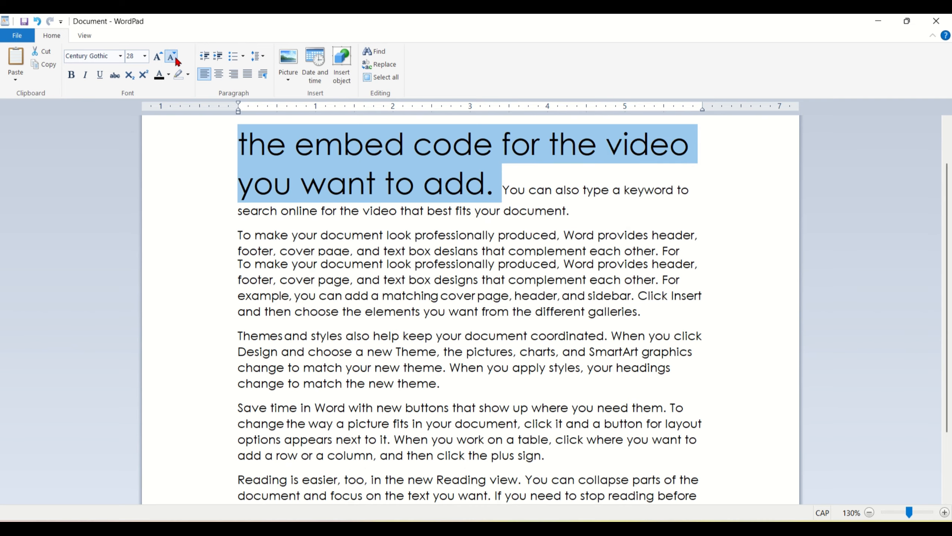
{"action": "left_click", "coordinate": [176, 59]}
{"action": "left_click", "coordinate": [175, 59]}
{"action": "left_click", "coordinate": [175, 59]}
{"action": "left_click", "coordinate": [175, 59]}
{"action": "left_click", "coordinate": [175, 60]}
{"action": "left_click", "coordinate": [176, 59]}
{"action": "left_click", "coordinate": [176, 59]}
{"action": "left_click", "coordinate": [175, 59]}
{"action": "left_click", "coordinate": [176, 59]}
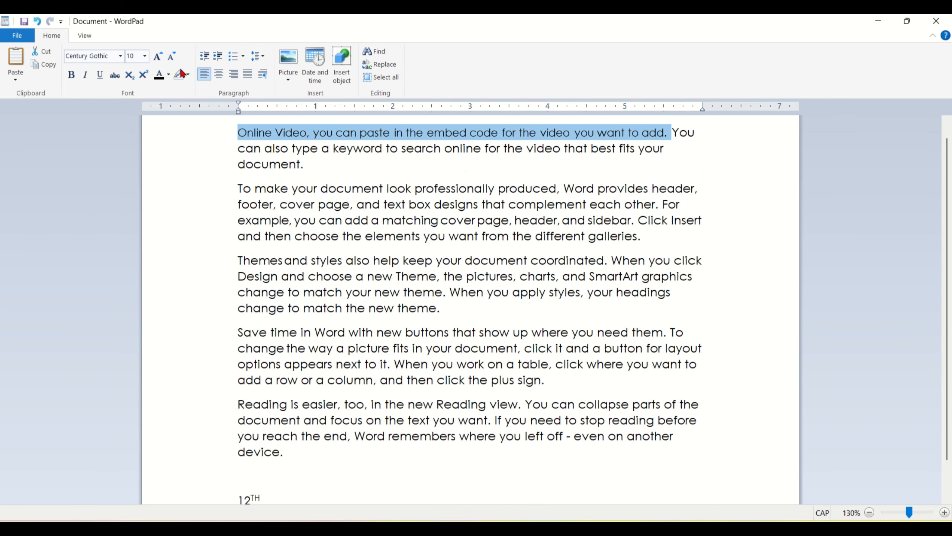
Increase the "Online Video" line's font size to 11
{"action": "scroll", "coordinate": [294, 233], "scroll_direction": "up", "scroll_amount": 1}
{"action": "key", "text": "ctrl+shift+period"}
{"action": "key", "text": "ctrl+shift+period"}
{"action": "key", "text": "ctrl+shift+period"}
{"action": "key", "text": "ctrl+shift+period"}
{"action": "key", "text": "ctrl+shift+period"}
{"action": "key", "text": "ctrl+shift+period"}
{"action": "key", "text": "ctrl+shift+period"}
{"action": "key", "text": "ctrl+shift+period"}
{"action": "key", "text": "ctrl+shift+period"}
{"action": "key", "text": "ctrl+shift+period"}
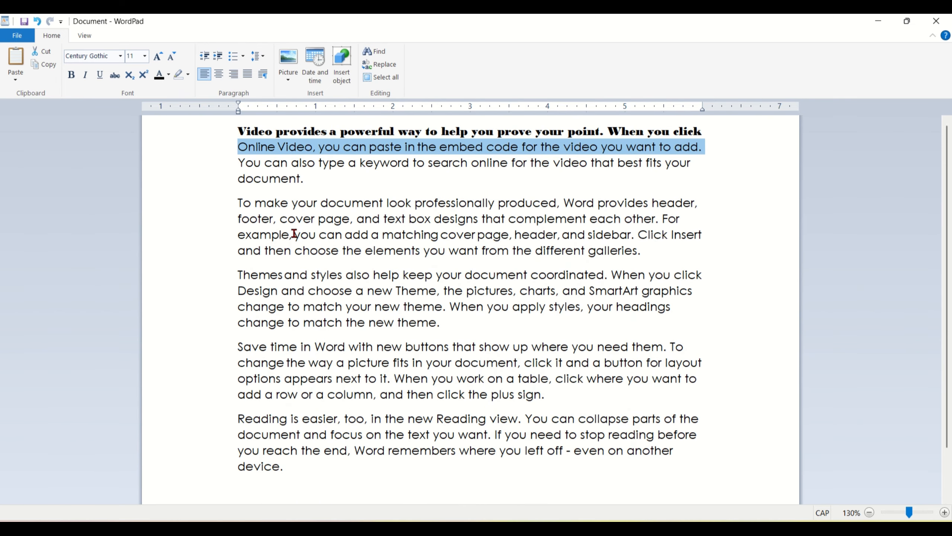
Reduce the "Online Video" line in increments to font size 6
{"action": "key", "text": "ctrl+shift+comma"}
{"action": "key", "text": "ctrl+shift+comma"}
{"action": "key", "text": "ctrl+shift+comma"}
{"action": "key", "text": "ctrl+shift+comma"}
{"action": "key", "text": "ctrl+shift+comma"}
{"action": "key", "text": "ctrl+shift+comma"}
{"action": "key", "text": "ctrl+shift+comma"}
{"action": "key", "text": "ctrl+shift+comma"}
{"action": "key", "text": "ctrl+shift+comma"}
{"action": "key", "text": "ctrl+shift+comma"}
{"action": "key", "text": "ctrl+shift+comma"}
{"action": "key", "text": "ctrl+shift+comma"}
{"action": "key", "text": "ctrl+shift+comma"}
{"action": "key", "text": "ctrl+shift+comma"}
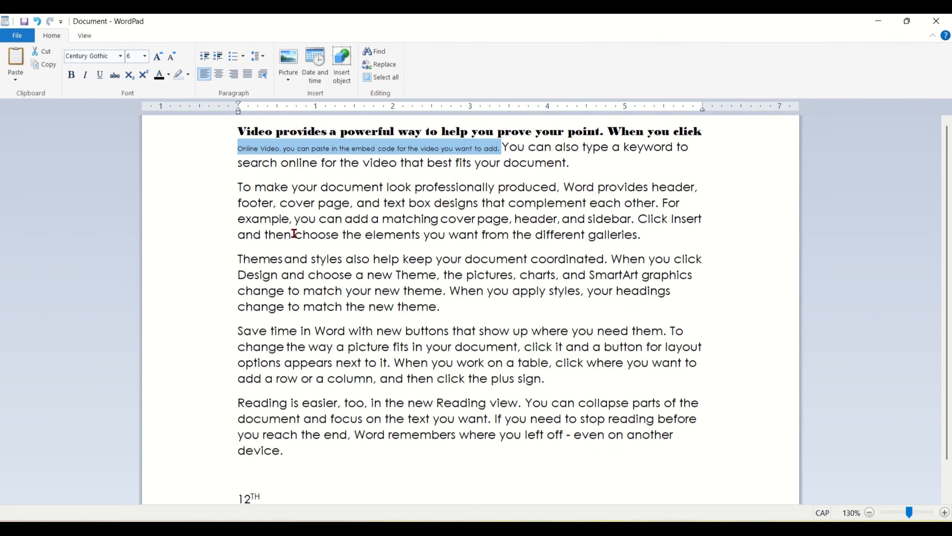
Grow the "Online Video" line back from the reduced size to font size 11
{"action": "key", "text": "ctrl+shift+period"}
{"action": "key", "text": "ctrl+shift+period"}
{"action": "key", "text": "ctrl+shift+period"}
{"action": "key", "text": "ctrl+shift+period"}
{"action": "key", "text": "ctrl+shift+period"}
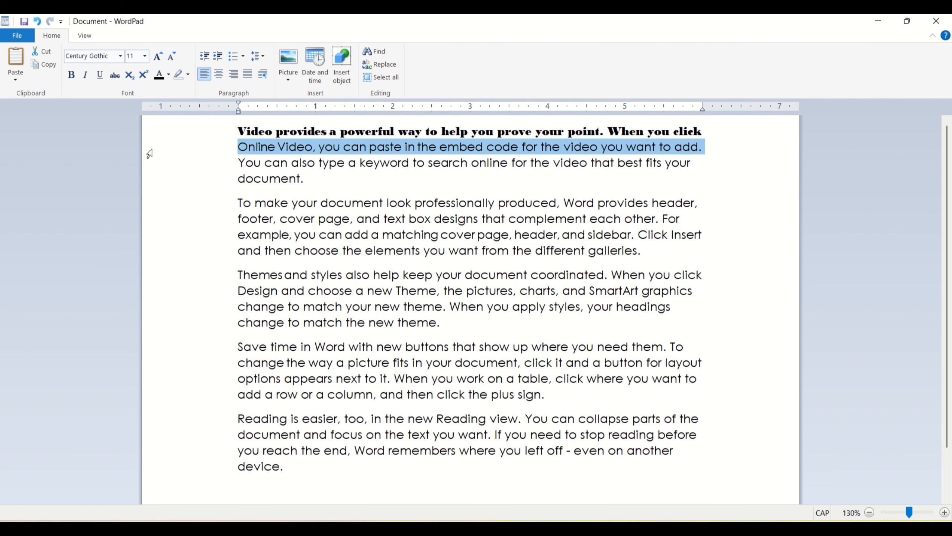
Colour the text from the "Online Video" line through the second paragraph green, and recolour it gold
{"action": "left_click_drag", "start_coordinate": [212, 149], "coordinate": [251, 270]}
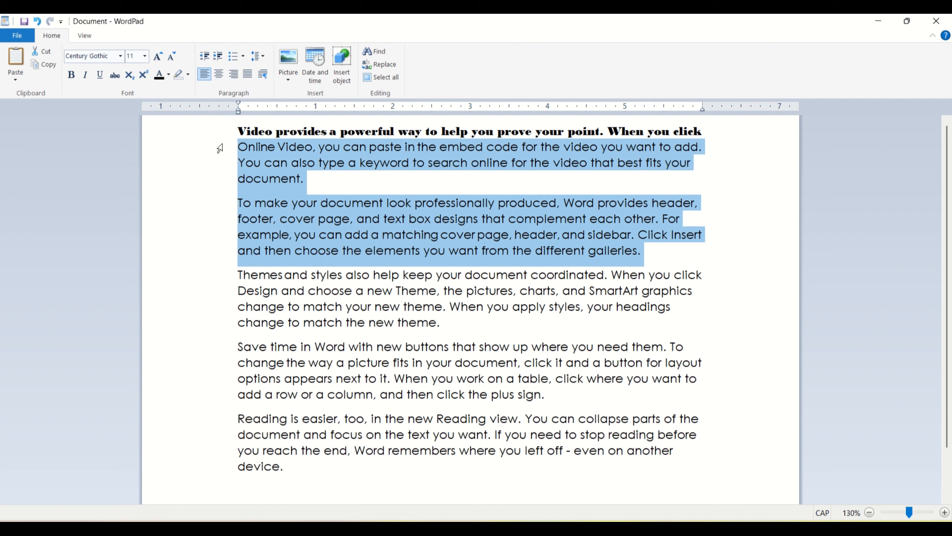
{"action": "left_click", "coordinate": [170, 75]}
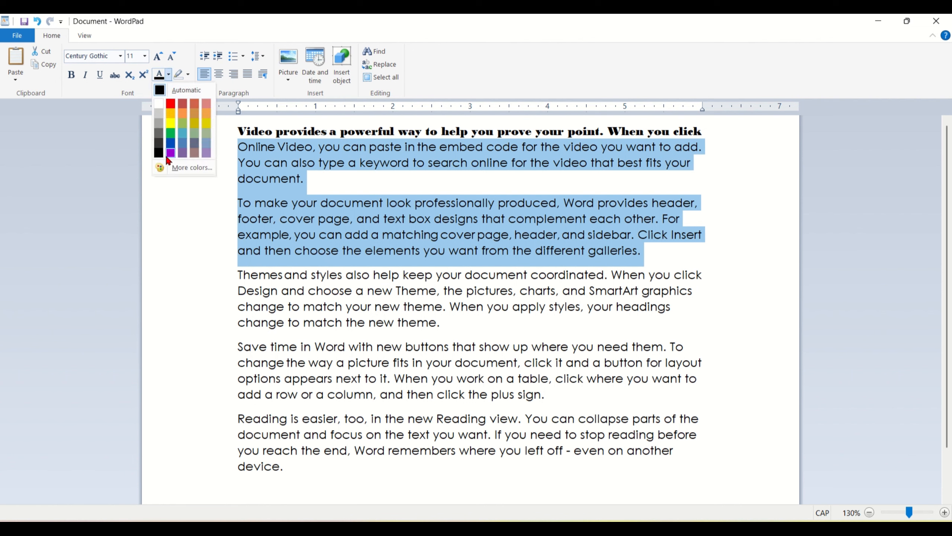
{"action": "left_click", "coordinate": [171, 132]}
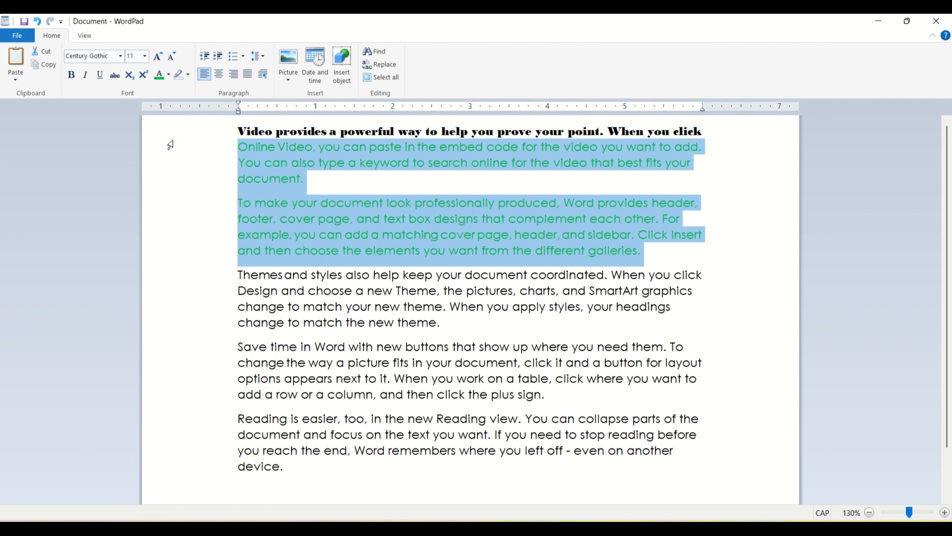
{"action": "left_click", "coordinate": [169, 75]}
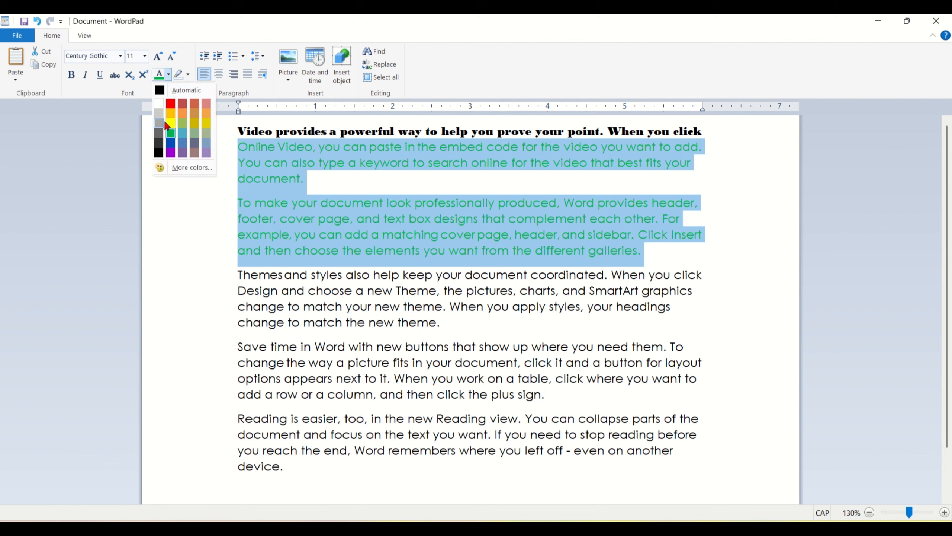
{"action": "left_click", "coordinate": [172, 112]}
Apply a custom green font colour with hue 86, saturation 123 and luminance 102 to the selected gold text
{"action": "left_click", "coordinate": [171, 75]}
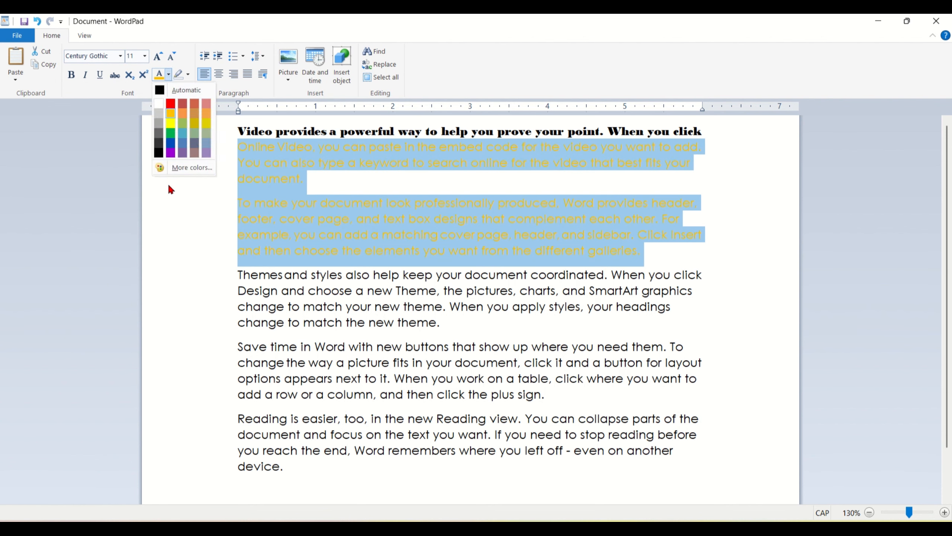
{"action": "left_click", "coordinate": [196, 169]}
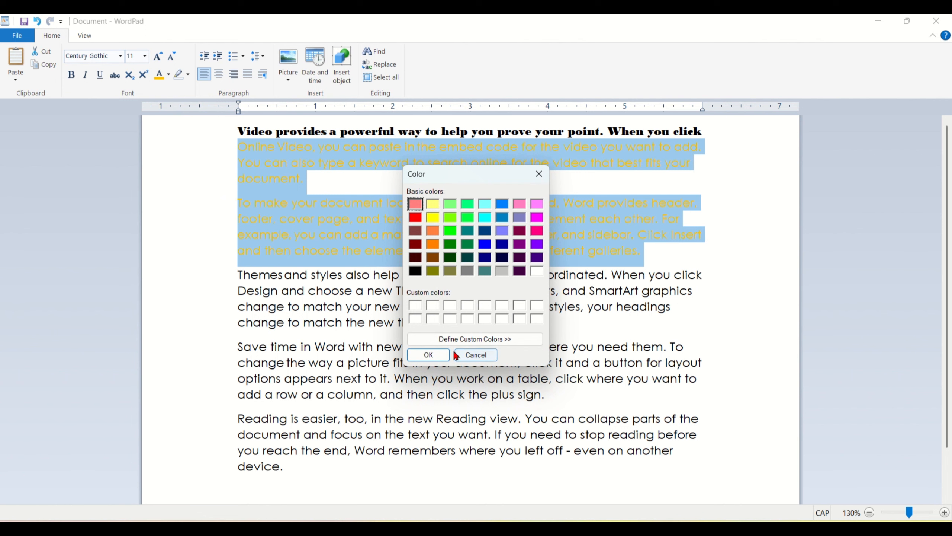
{"action": "left_click", "coordinate": [460, 339]}
{"action": "left_click", "coordinate": [597, 245]}
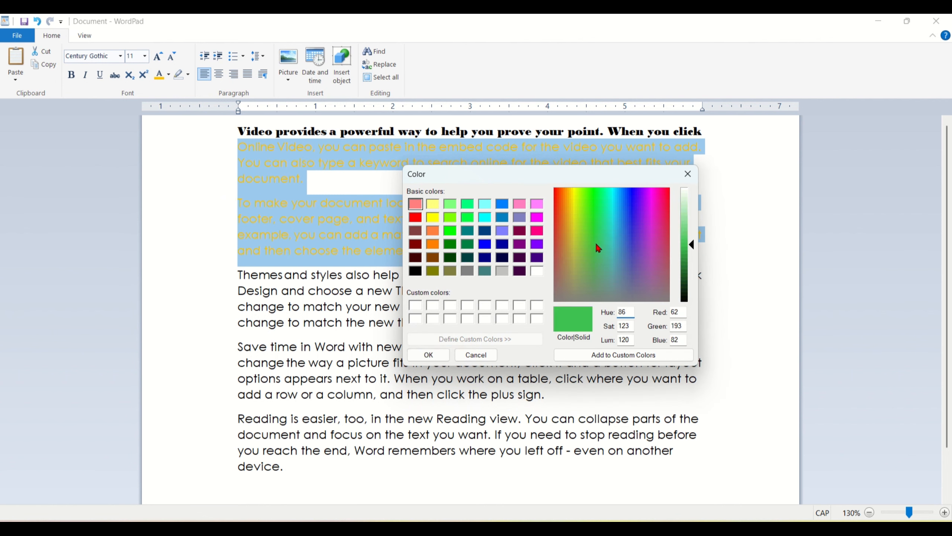
{"action": "left_click", "coordinate": [691, 254]}
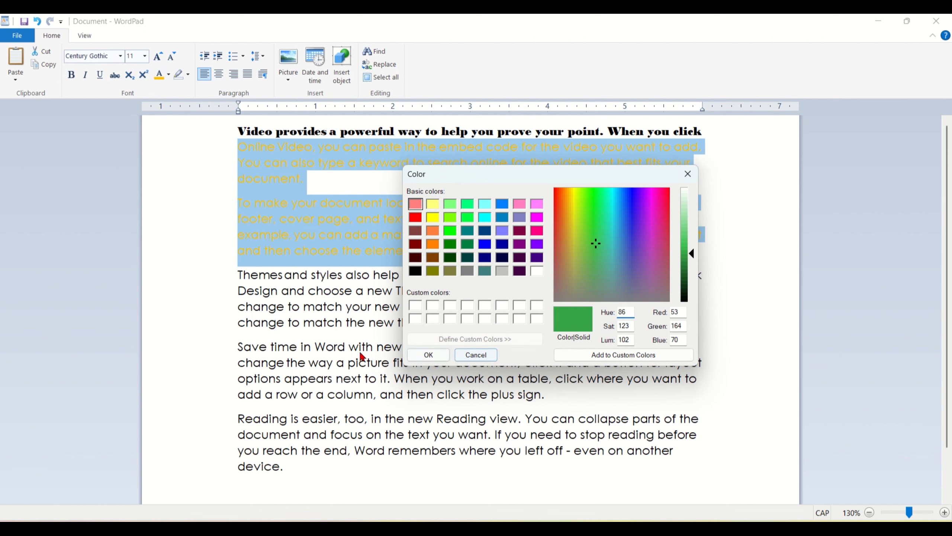
{"action": "left_click", "coordinate": [428, 355]}
{"action": "left_click", "coordinate": [336, 270]}
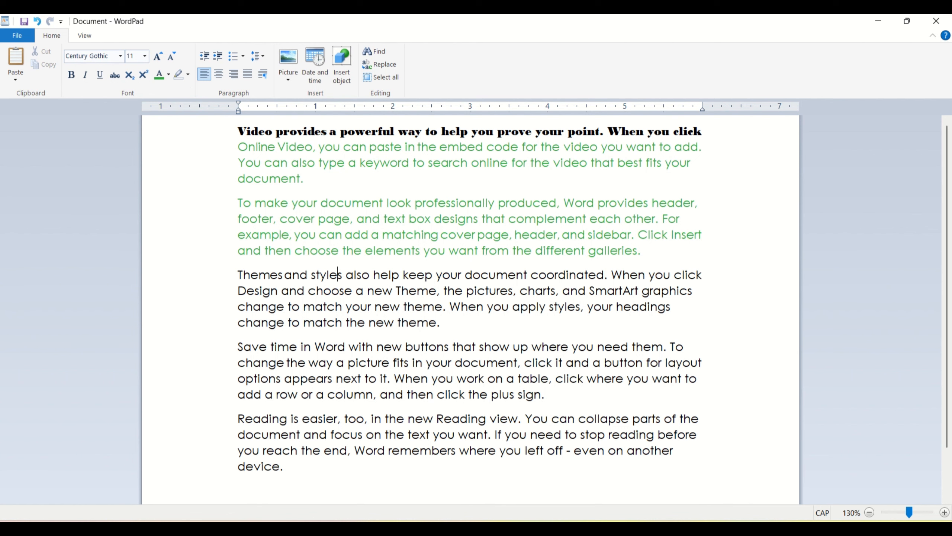
Highlight the line beginning "Save time in Word" in cyan
{"action": "left_click", "coordinate": [216, 351]}
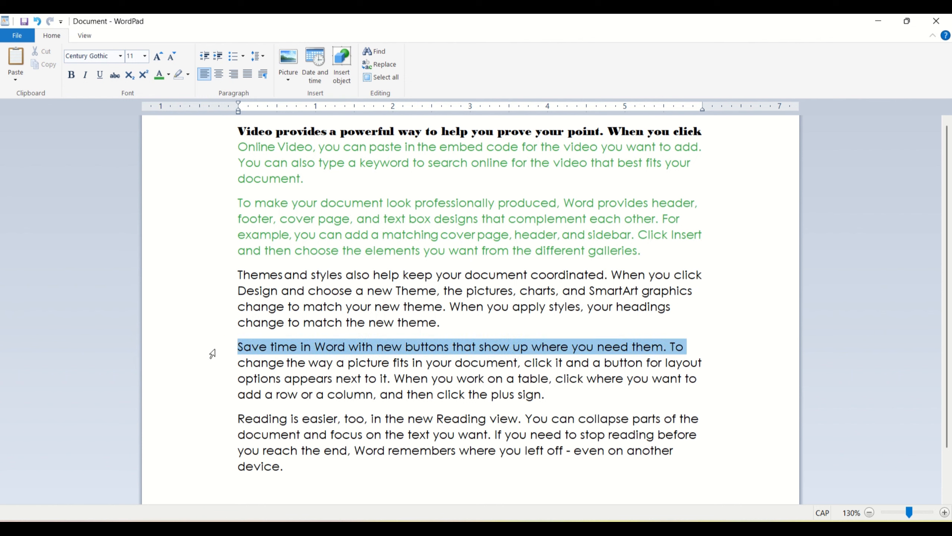
{"action": "left_click", "coordinate": [188, 74]}
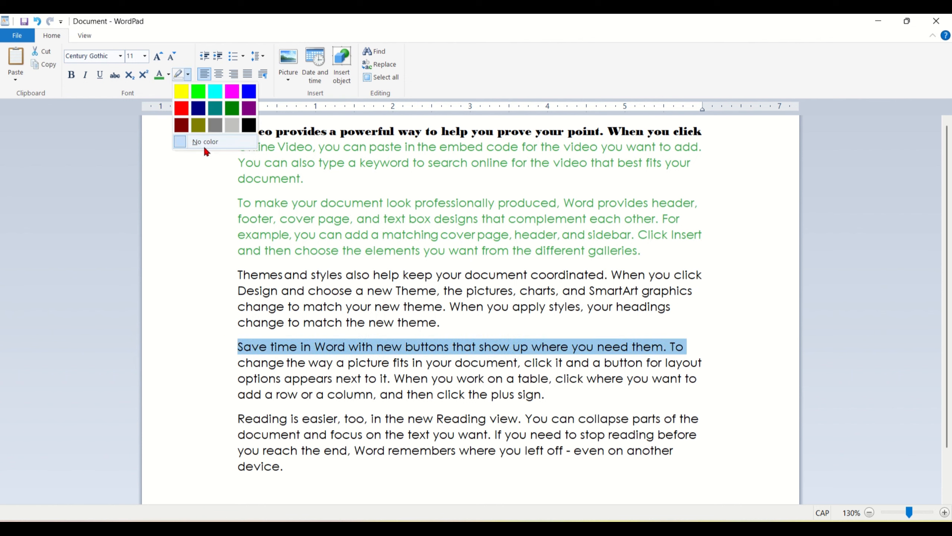
{"action": "left_click", "coordinate": [214, 99]}
{"action": "left_click", "coordinate": [226, 306]}
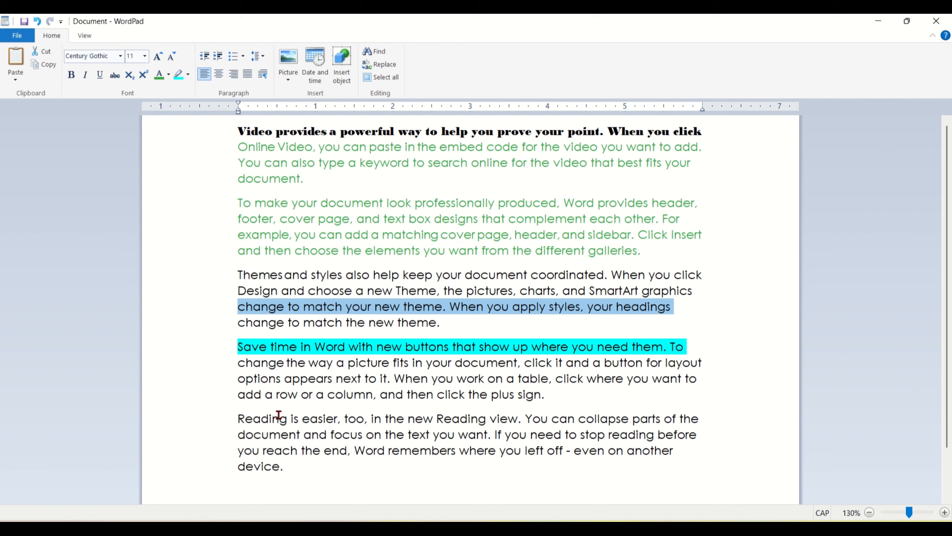
{"action": "left_click", "coordinate": [365, 322]}
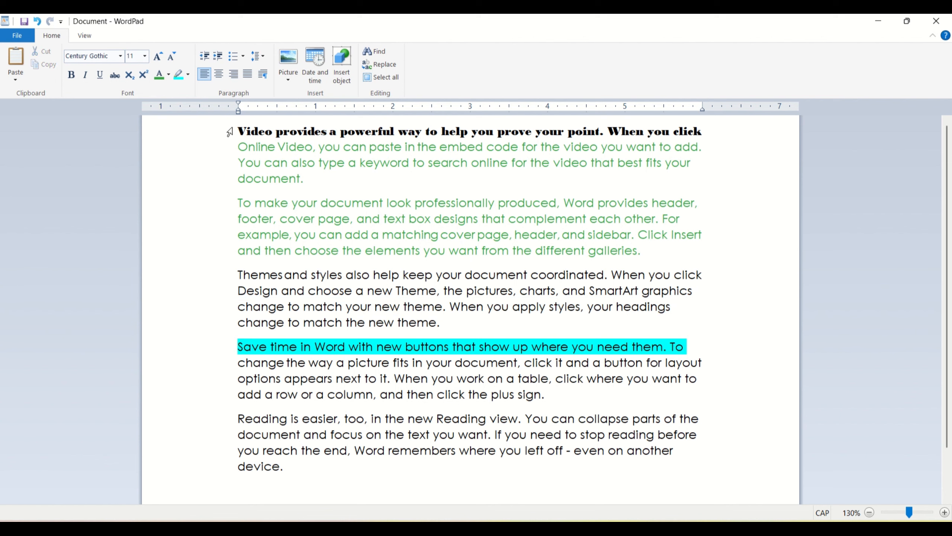
Format all five paragraphs as an uppercase lettered list (A., B., C.) and dismiss the notification
{"action": "left_click_drag", "start_coordinate": [229, 131], "coordinate": [365, 470]}
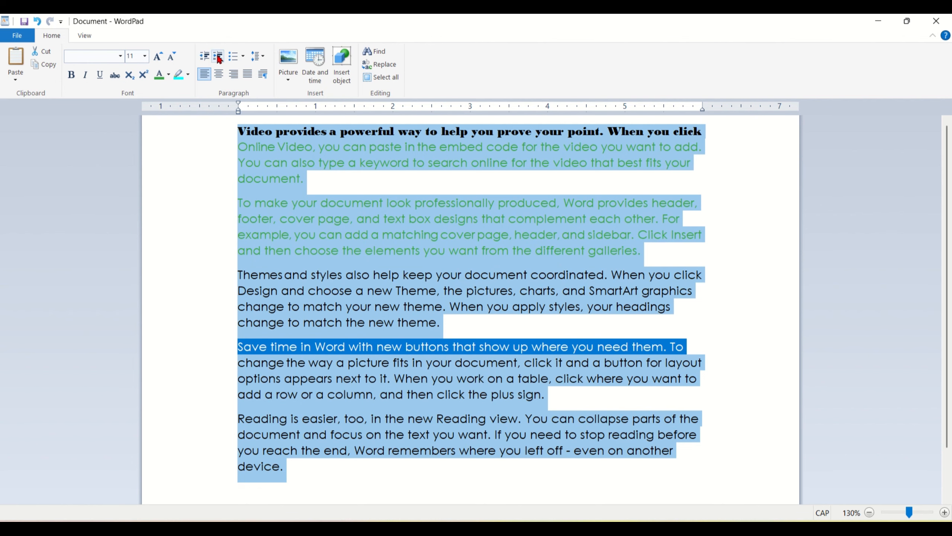
{"action": "left_click", "coordinate": [243, 57]}
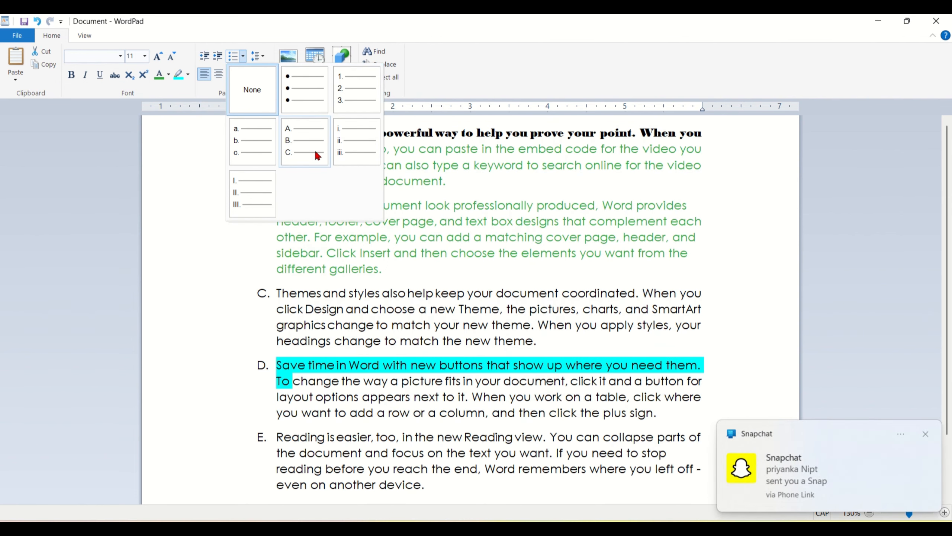
{"action": "left_click", "coordinate": [317, 154]}
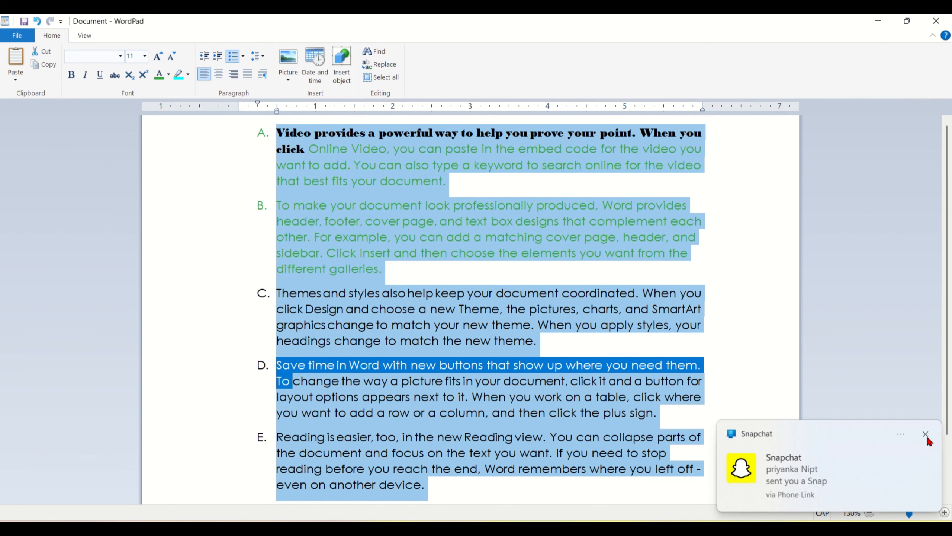
{"action": "left_click", "coordinate": [925, 434]}
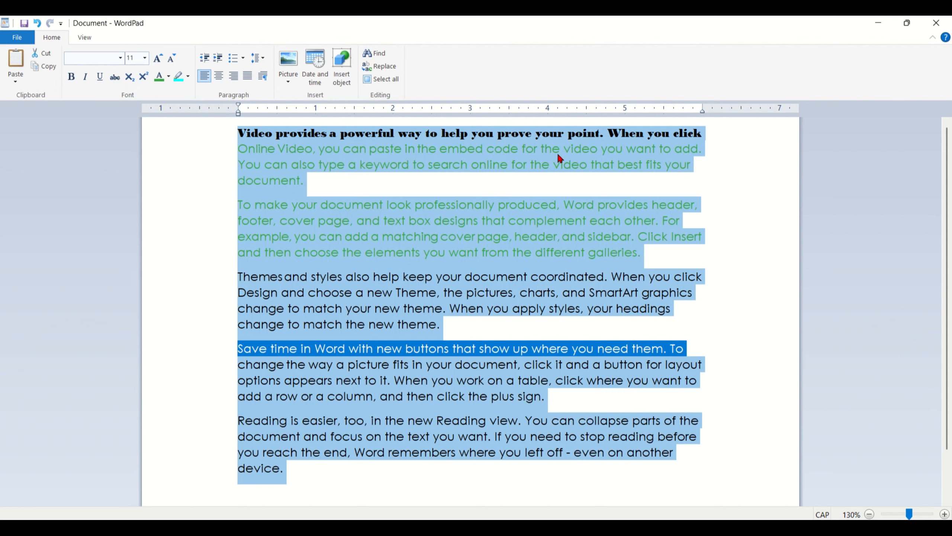
Give the first paragraph a hanging indent of about 1 inch on the ruler, and return it to the margin
{"action": "left_click", "coordinate": [241, 171]}
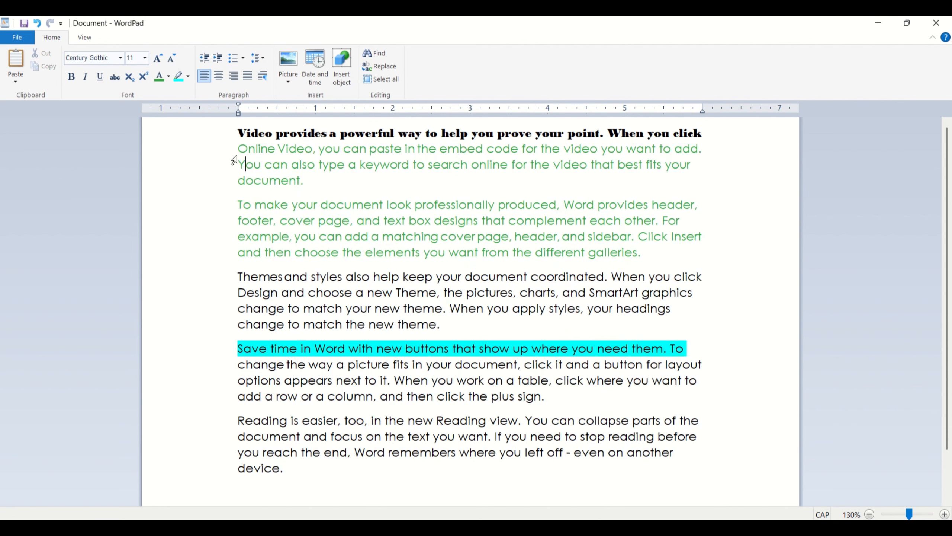
{"action": "mouse_move", "coordinate": [238, 113]}
{"action": "left_mouse_down"}
{"action": "mouse_move", "coordinate": [321, 114]}
{"action": "mouse_move", "coordinate": [212, 124]}
{"action": "left_mouse_up"}
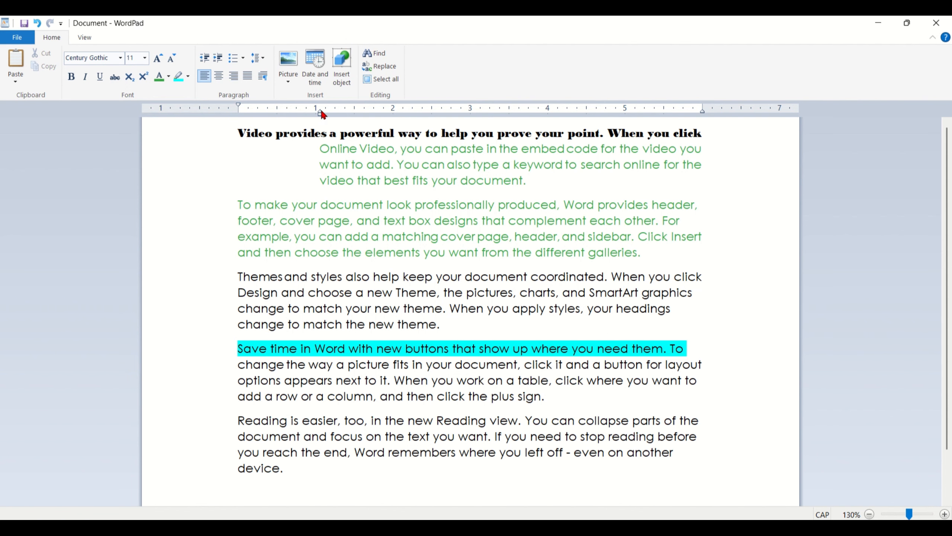
{"action": "left_click_drag", "start_coordinate": [320, 110], "coordinate": [238, 125]}
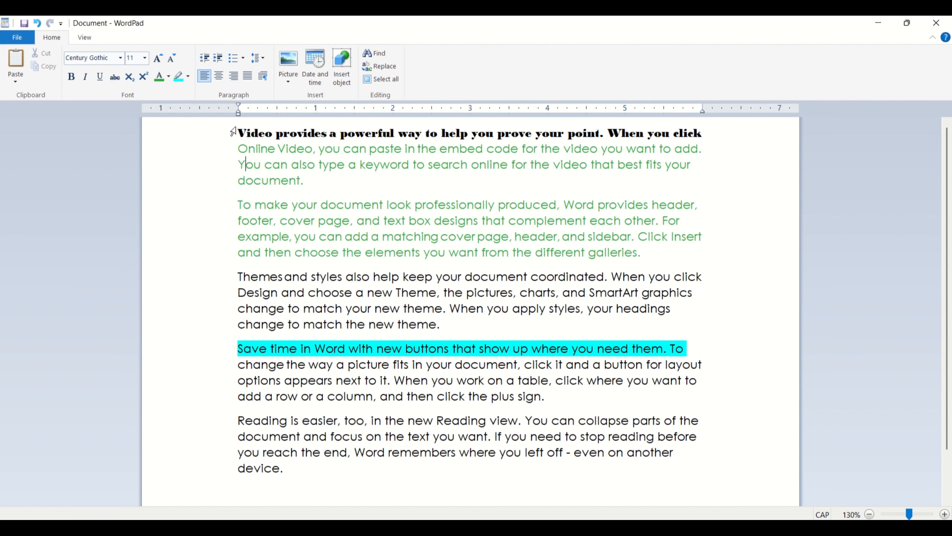
Increase the first paragraph's indent in increments to about 2.5 inches, and decrease it back to zero
{"action": "left_click", "coordinate": [219, 60]}
{"action": "left_click", "coordinate": [219, 60]}
{"action": "left_click", "coordinate": [218, 60]}
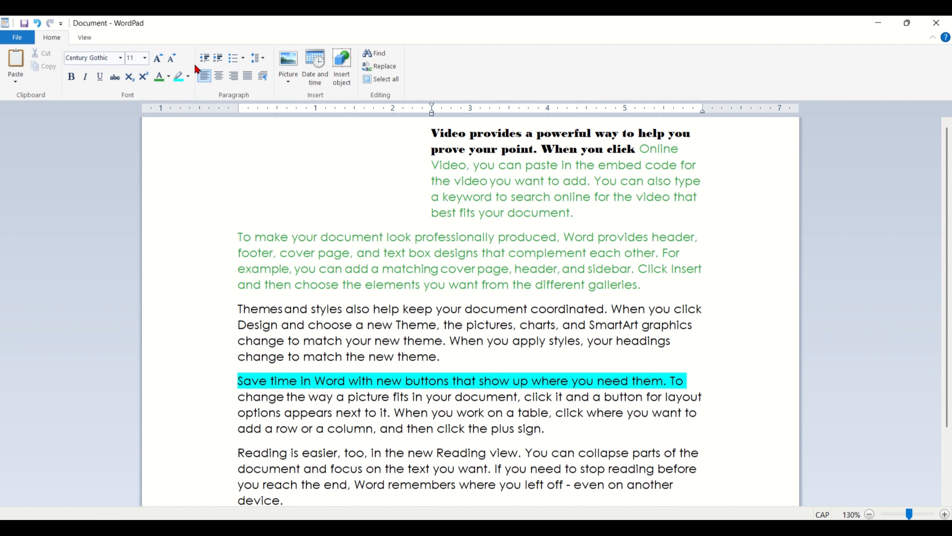
{"action": "left_click", "coordinate": [203, 59]}
{"action": "left_click", "coordinate": [203, 58]}
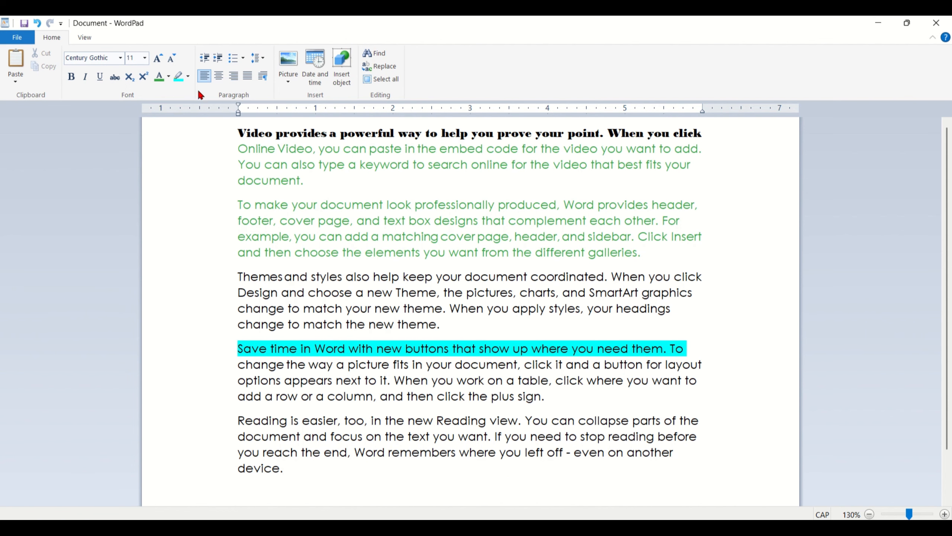
Insert two tab spaces after the "Y" of "You can also type" in the first paragraph, and undo them
{"action": "key", "text": "Tab"}
{"action": "key", "text": "Tab"}
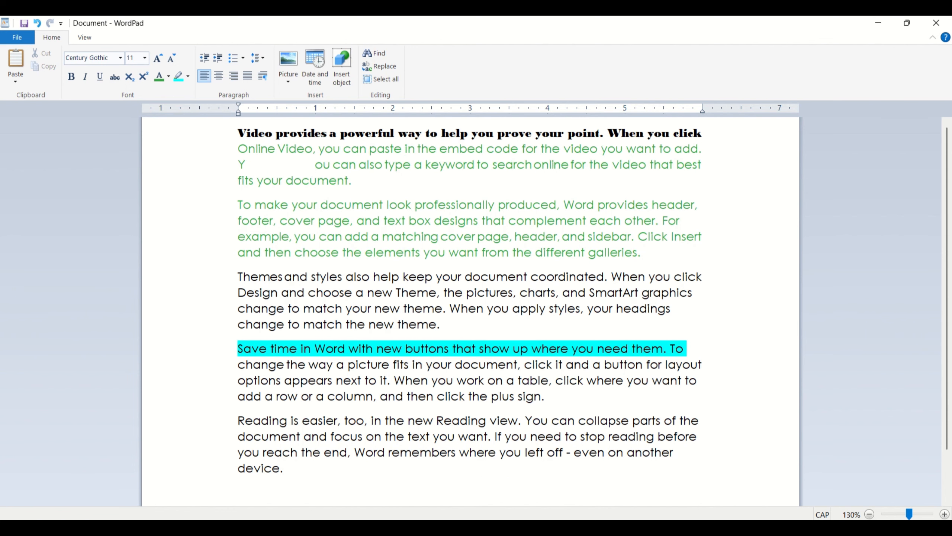
{"action": "key", "text": "ctrl+z"}
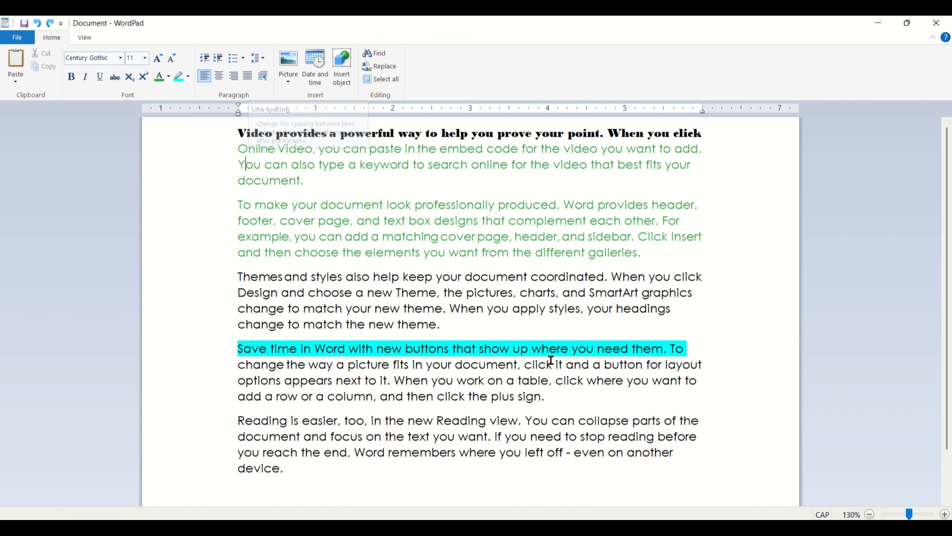
Set the line spacing of the whole document to 2
{"action": "left_click_drag", "start_coordinate": [240, 133], "coordinate": [619, 470]}
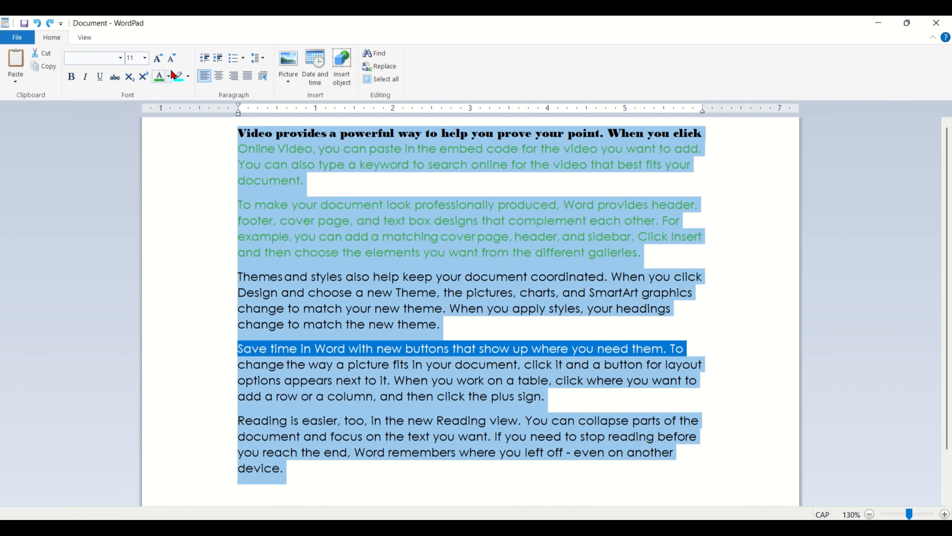
{"action": "left_click", "coordinate": [258, 59]}
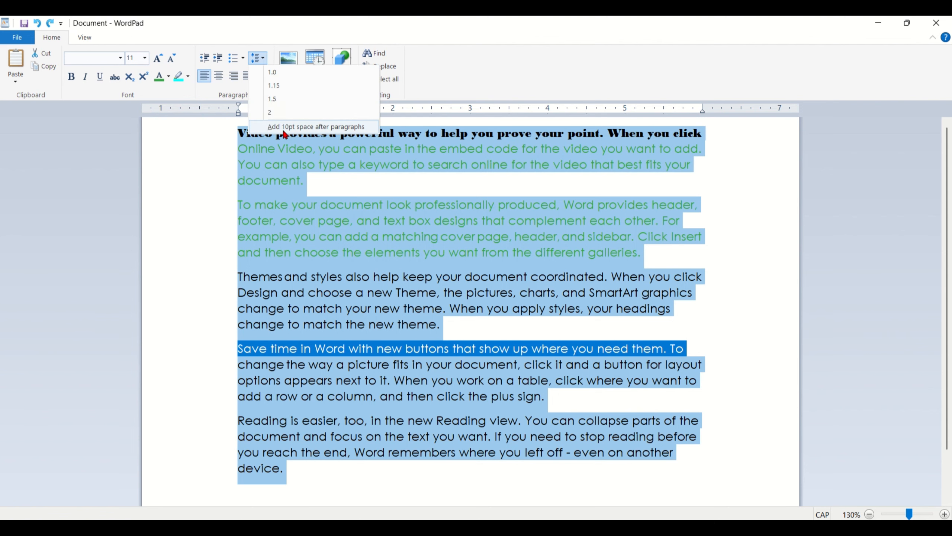
{"action": "left_click", "coordinate": [283, 110]}
{"action": "scroll", "coordinate": [375, 362], "scroll_direction": "up", "scroll_amount": 3}
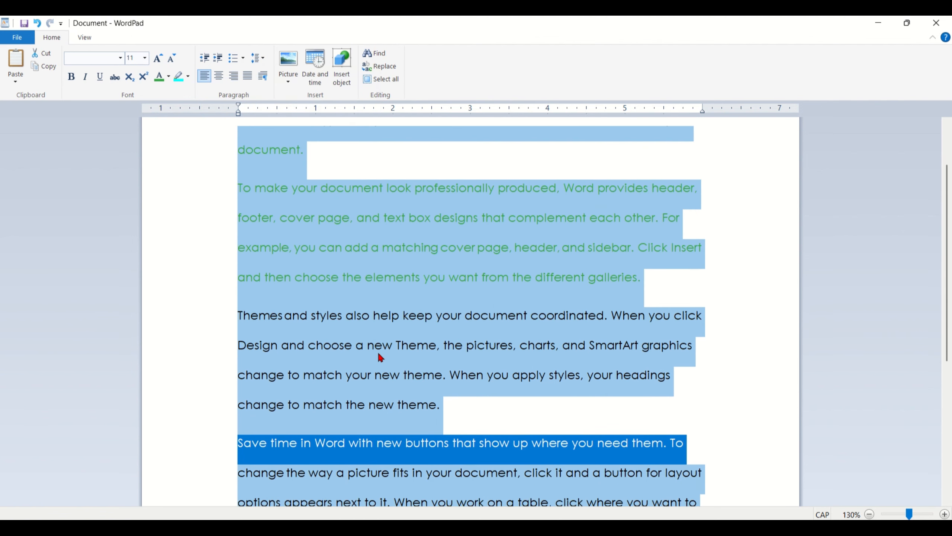
Reduce the whole document's line spacing to 1.5, and further to 1.15
{"action": "left_click", "coordinate": [263, 61]}
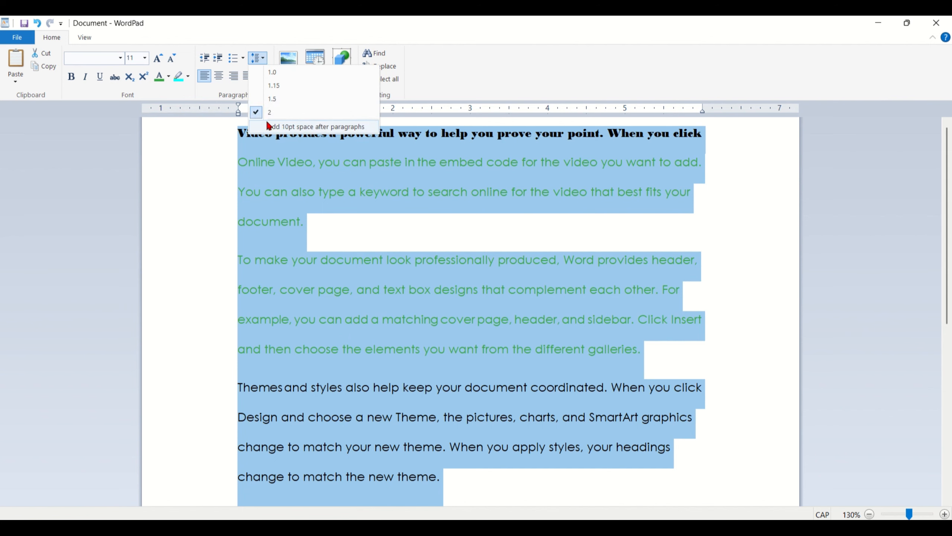
{"action": "left_click", "coordinate": [265, 100]}
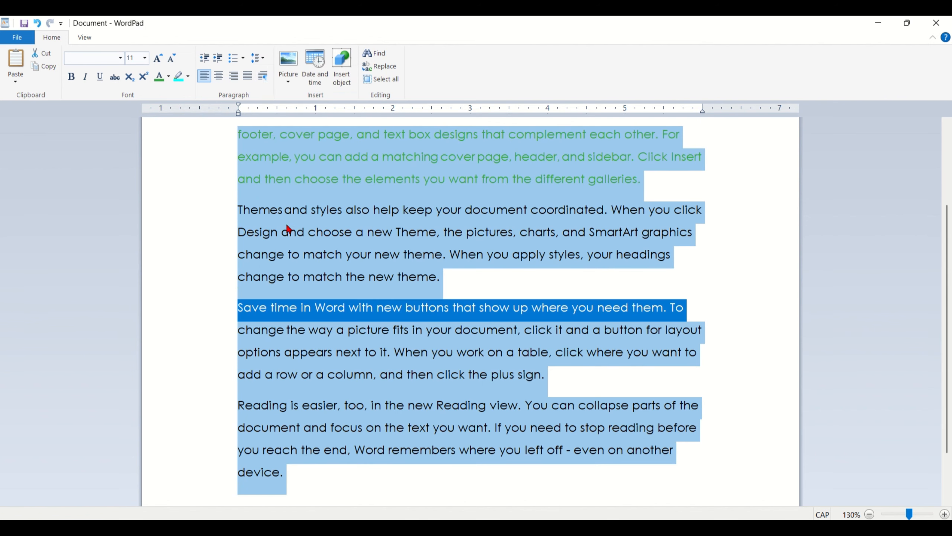
{"action": "left_click", "coordinate": [260, 59]}
{"action": "left_click", "coordinate": [269, 81]}
{"action": "scroll", "coordinate": [347, 250], "scroll_direction": "up", "scroll_amount": 1}
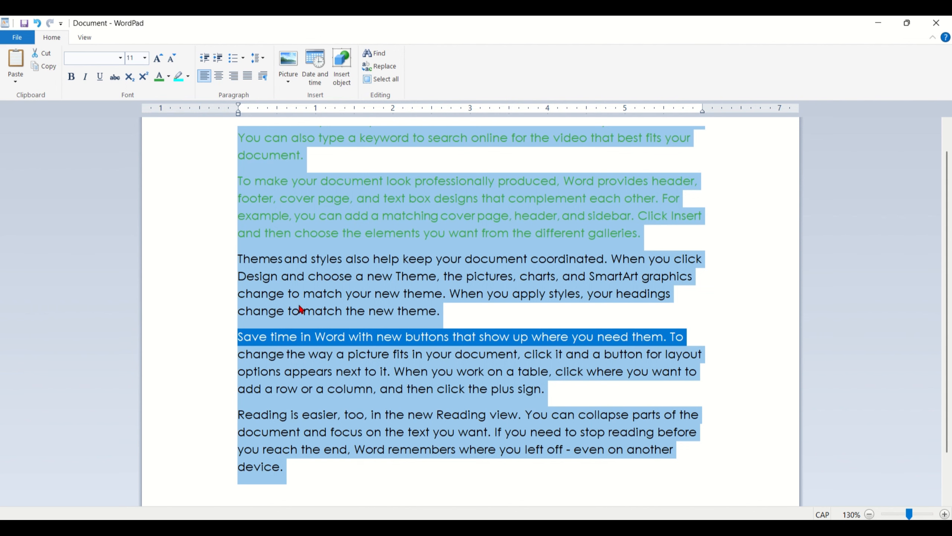
Switch the selected paragraphs' alignment through centre and right, finishing with justified
{"action": "key", "text": "ctrl+e"}
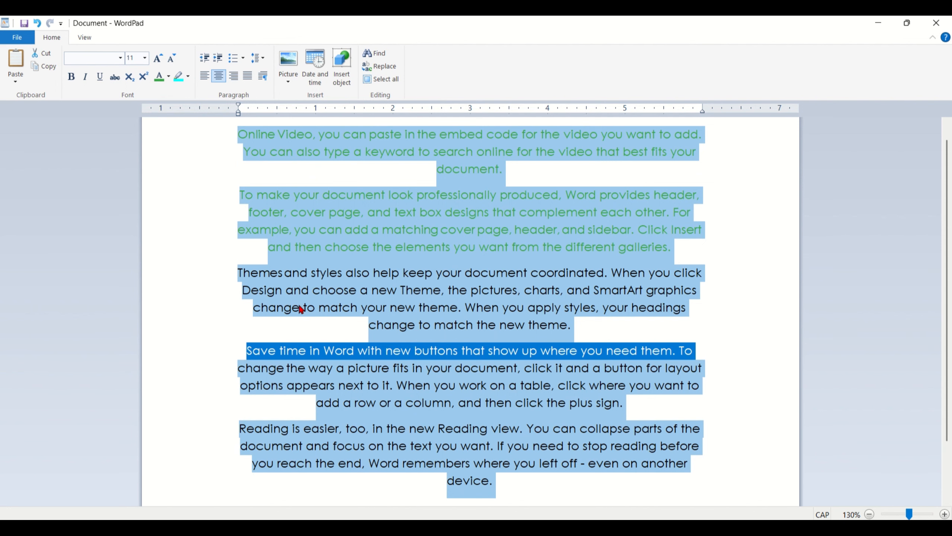
{"action": "key", "text": "ctrl+r"}
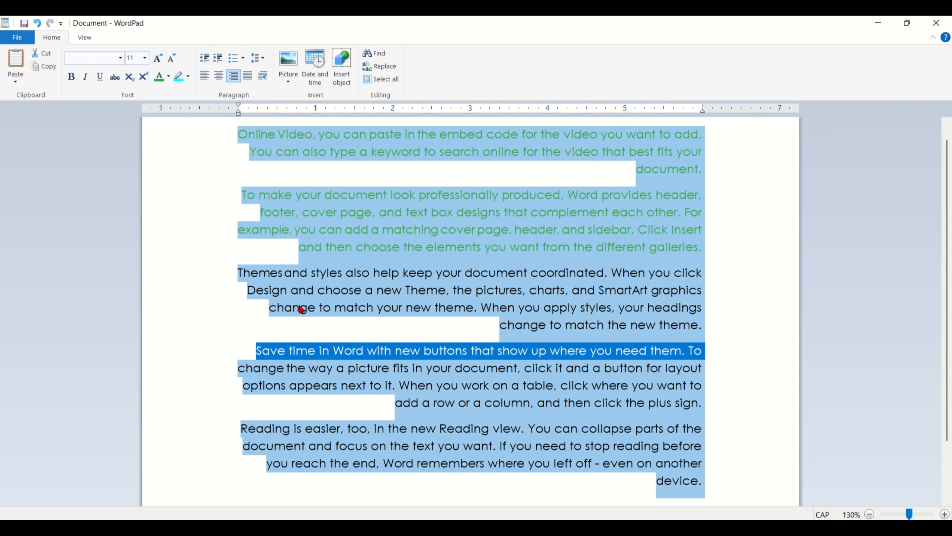
{"action": "key", "text": "ctrl+j"}
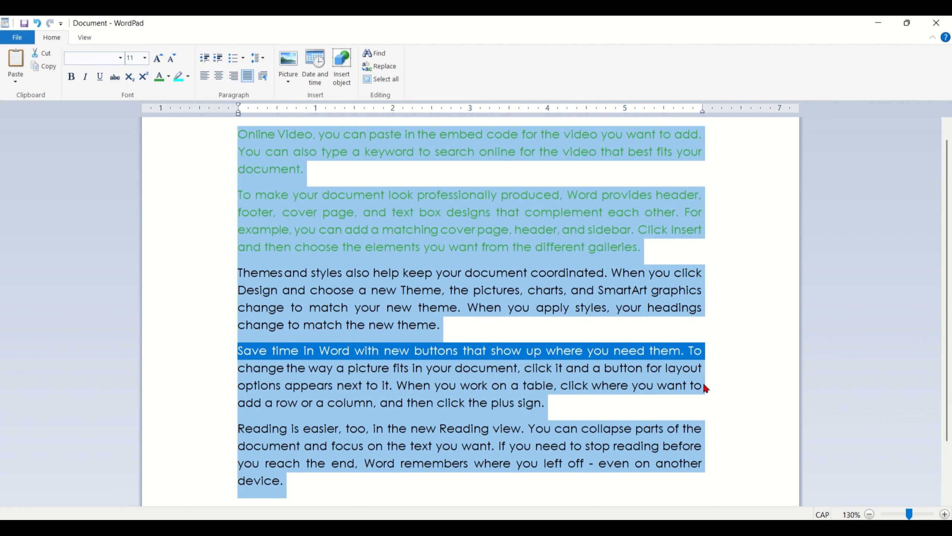
Review the alignment options in the selected text's paragraph settings and keep it Justified
{"action": "left_click", "coordinate": [264, 78]}
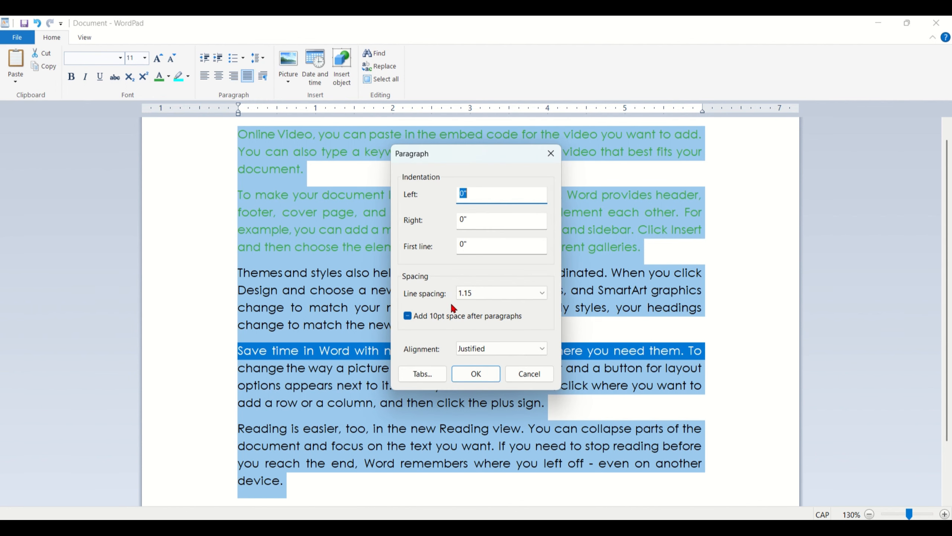
{"action": "left_click", "coordinate": [470, 349]}
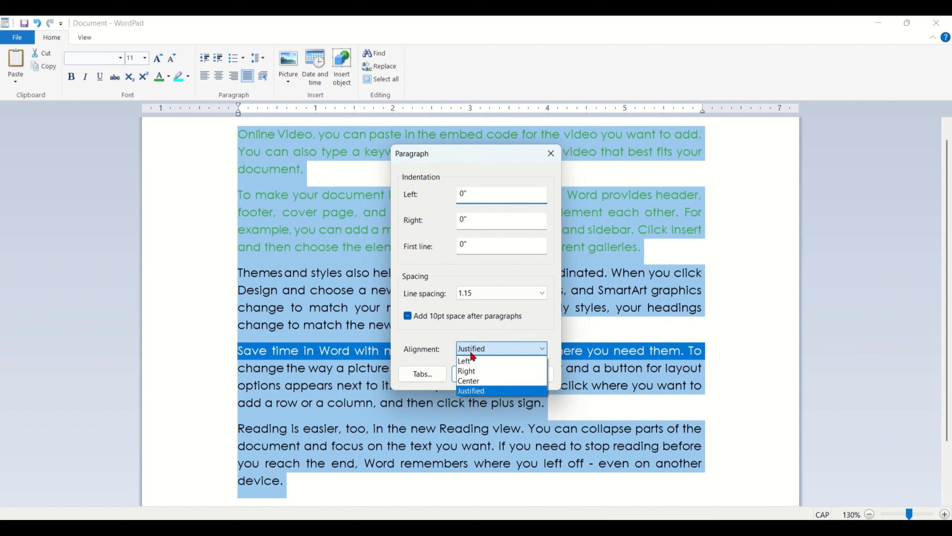
{"action": "left_click", "coordinate": [490, 347]}
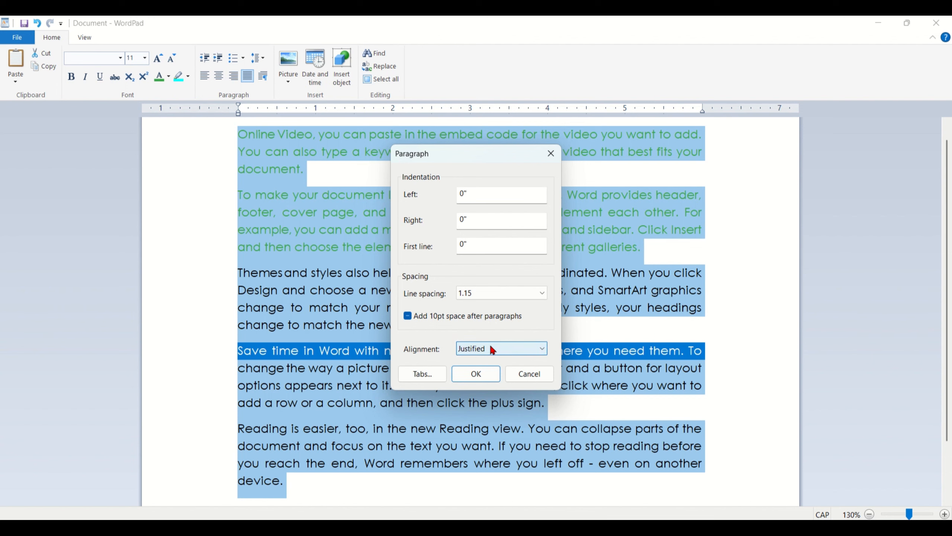
{"action": "left_click", "coordinate": [466, 375]}
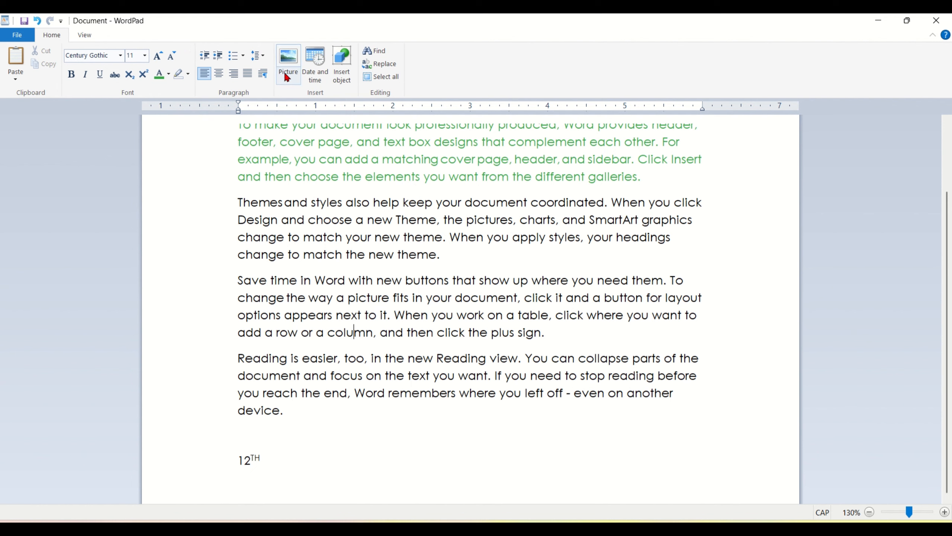
Insert the picture "jiraya" from the Pictures folder below the last paragraph
{"action": "left_click", "coordinate": [300, 55]}
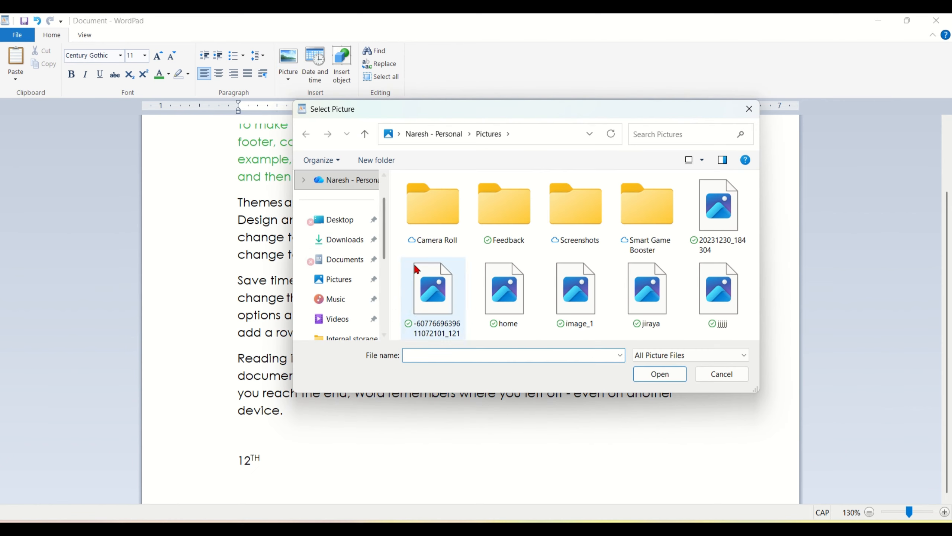
{"action": "left_click", "coordinate": [675, 326]}
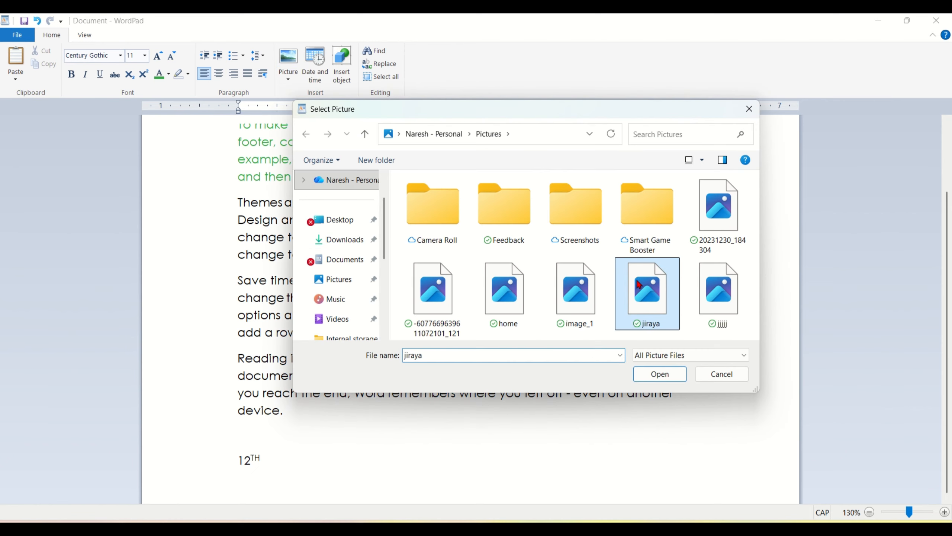
{"action": "left_click", "coordinate": [655, 381]}
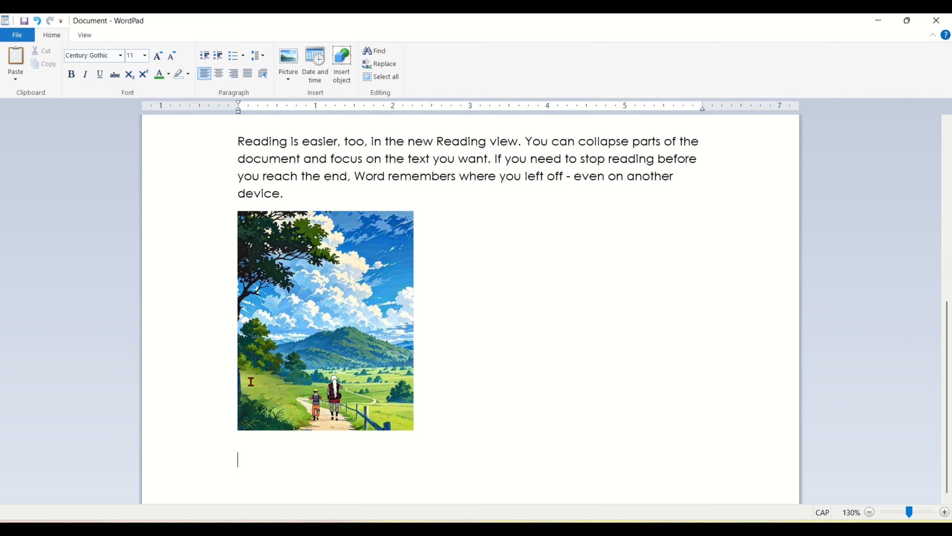
{"action": "scroll", "coordinate": [292, 371], "scroll_direction": "up", "scroll_amount": 2}
{"action": "scroll", "coordinate": [314, 365], "scroll_direction": "down", "scroll_amount": 2}
Widen the inserted picture by unlocking its aspect ratio and increasing only the horizontal scale
{"action": "left_click", "coordinate": [311, 326]}
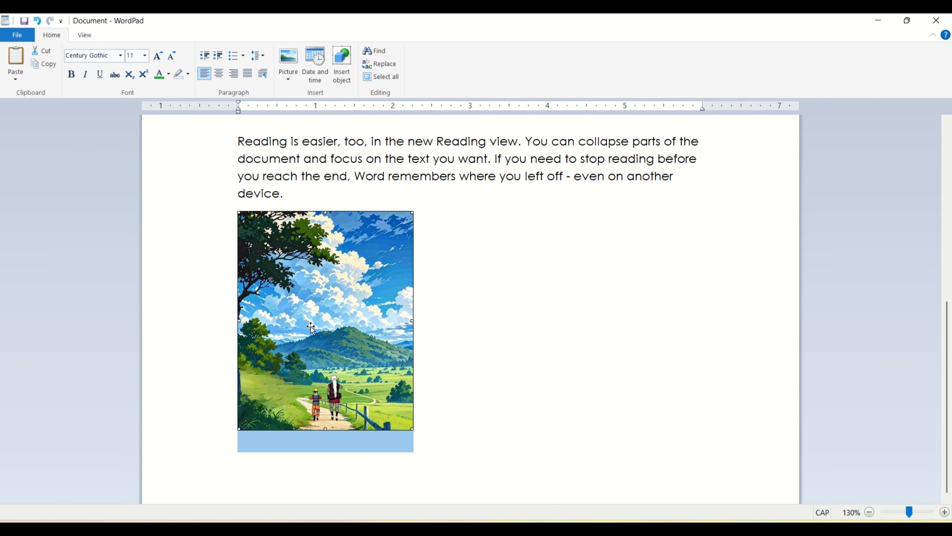
{"action": "left_click", "coordinate": [289, 79]}
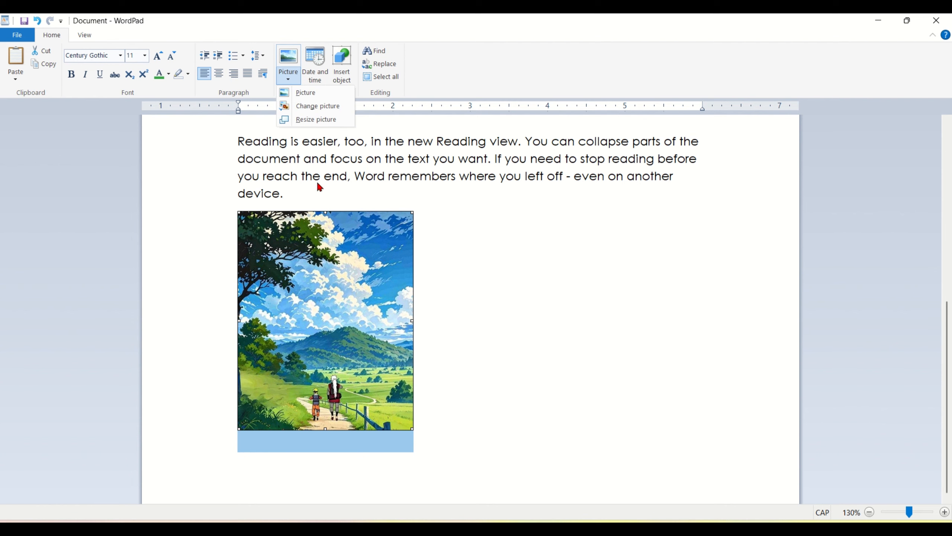
{"action": "left_click", "coordinate": [310, 120]}
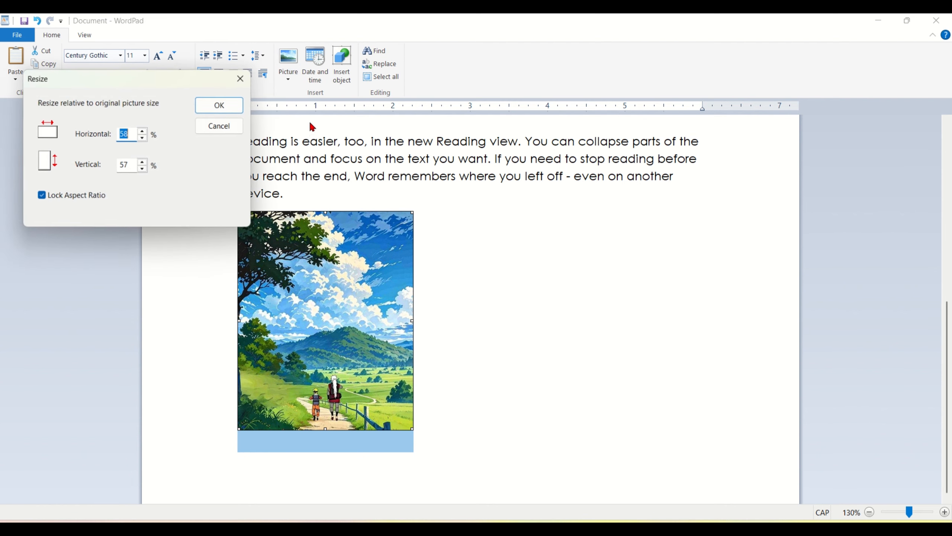
{"action": "left_click", "coordinate": [55, 200]}
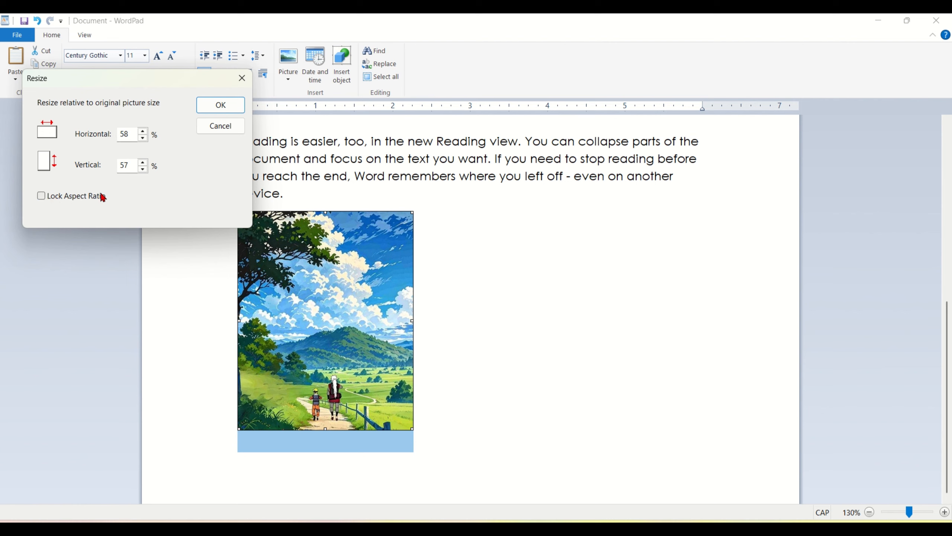
{"action": "left_click", "coordinate": [136, 136]}
{"action": "left_click", "coordinate": [139, 132]}
{"action": "left_click", "coordinate": [140, 132]}
{"action": "left_click", "coordinate": [140, 132]}
{"action": "left_click", "coordinate": [140, 132]}
{"action": "left_click", "coordinate": [140, 132]}
{"action": "left_click", "coordinate": [140, 132]}
{"action": "double_click", "coordinate": [140, 132]}
{"action": "left_click", "coordinate": [140, 132]}
{"action": "double_click", "coordinate": [140, 132]}
{"action": "double_click", "coordinate": [140, 132]}
{"action": "left_click", "coordinate": [140, 132]}
{"action": "double_click", "coordinate": [140, 133]}
{"action": "double_click", "coordinate": [142, 132]}
{"action": "double_click", "coordinate": [142, 132]}
{"action": "double_click", "coordinate": [141, 132]}
{"action": "left_click", "coordinate": [232, 108]}
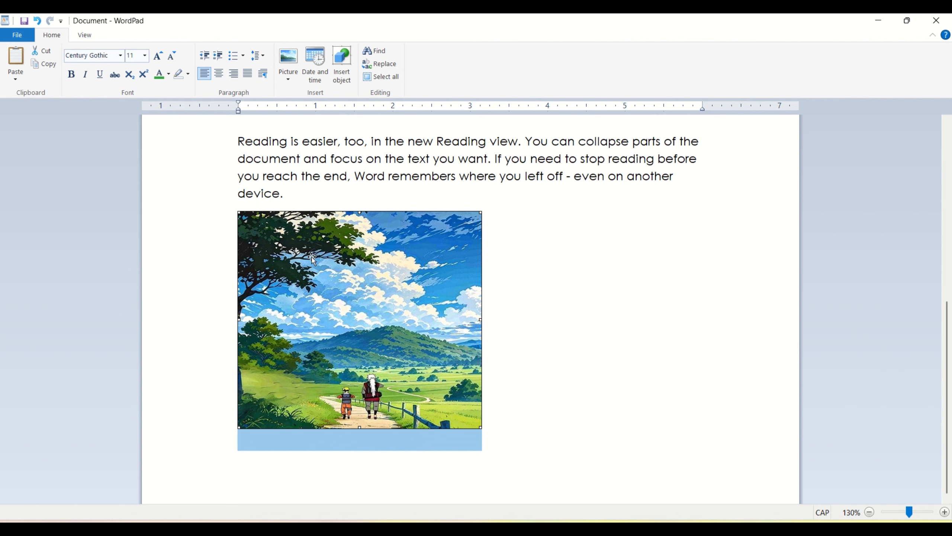
Replace the landscape picture with the image "home" and undo the replacement
{"action": "left_click", "coordinate": [289, 83]}
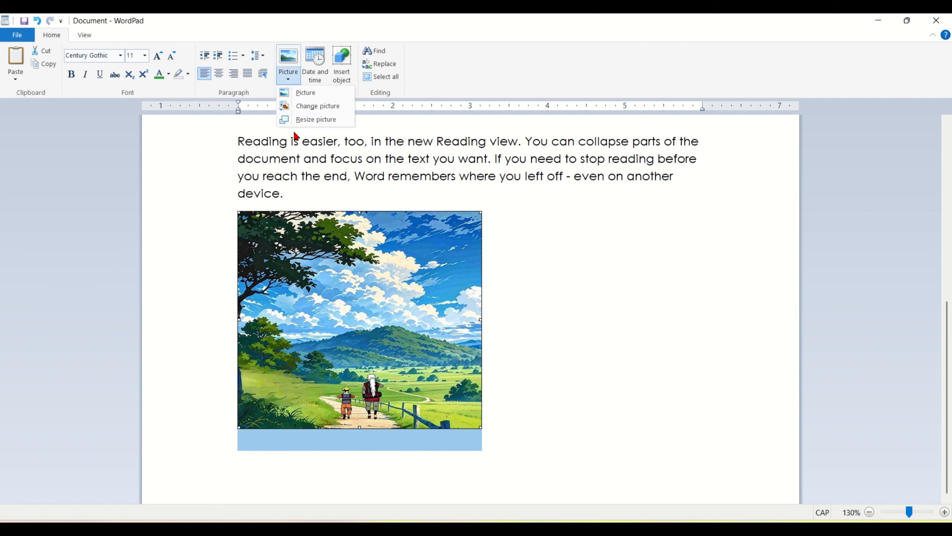
{"action": "left_click", "coordinate": [302, 108]}
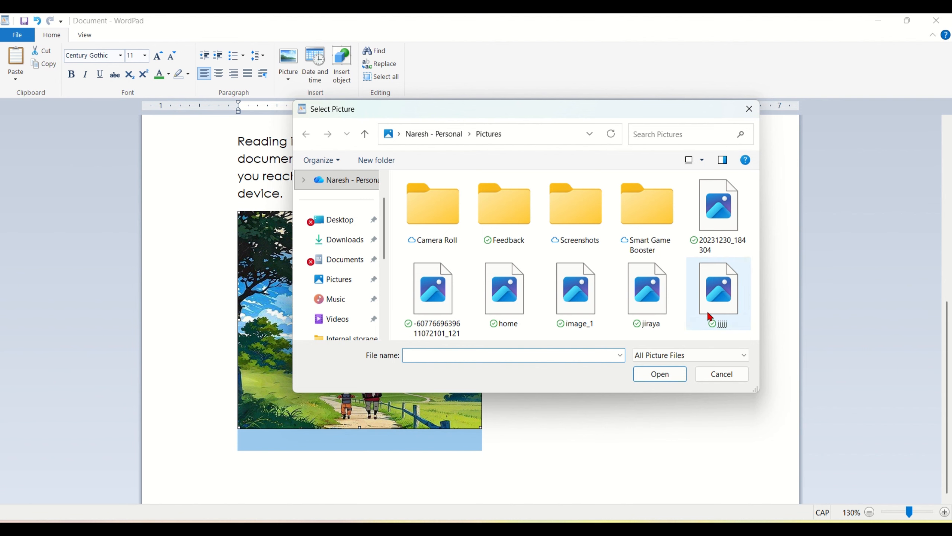
{"action": "left_click", "coordinate": [521, 315]}
{"action": "left_click", "coordinate": [658, 376]}
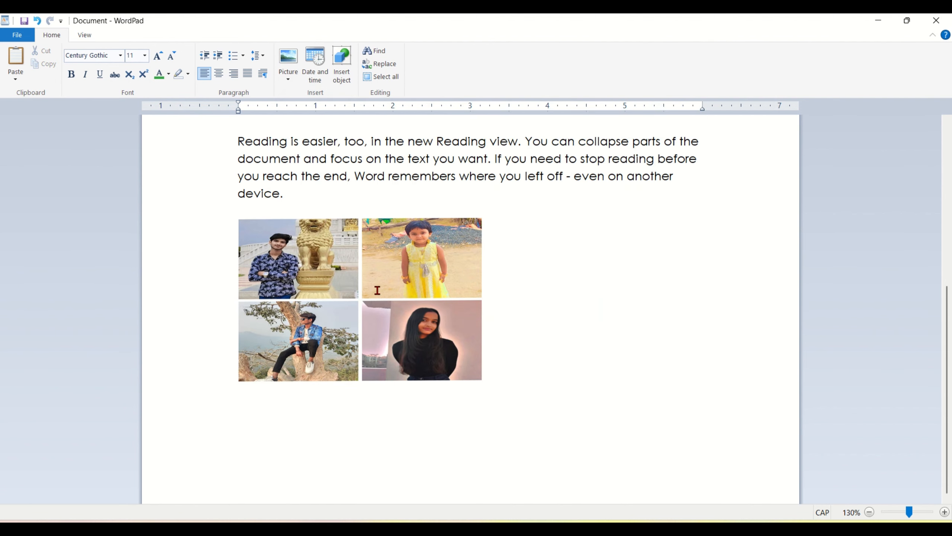
{"action": "key", "text": "ctrl+z"}
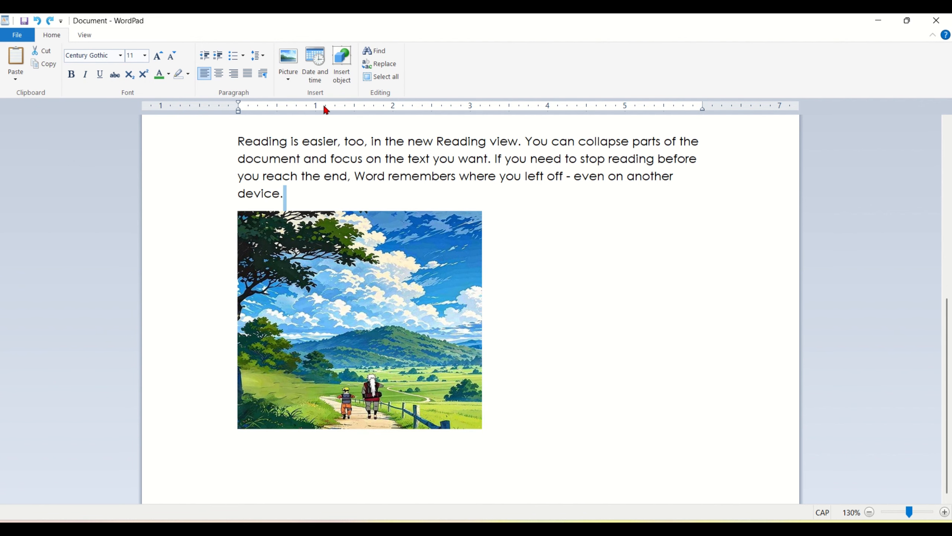
Add blank lines below the picture and insert the date in the format "Monday, 19 January, 2026"
{"action": "left_click", "coordinate": [519, 273]}
{"action": "key", "text": "Return"}
{"action": "key", "text": "Return"}
{"action": "scroll", "coordinate": [503, 300], "scroll_direction": "down", "scroll_amount": 1}
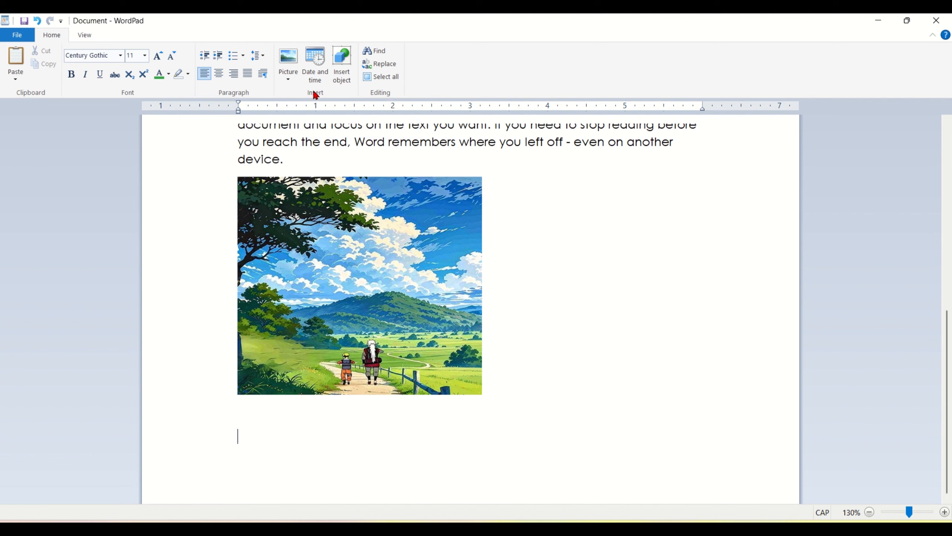
{"action": "left_click", "coordinate": [315, 63]}
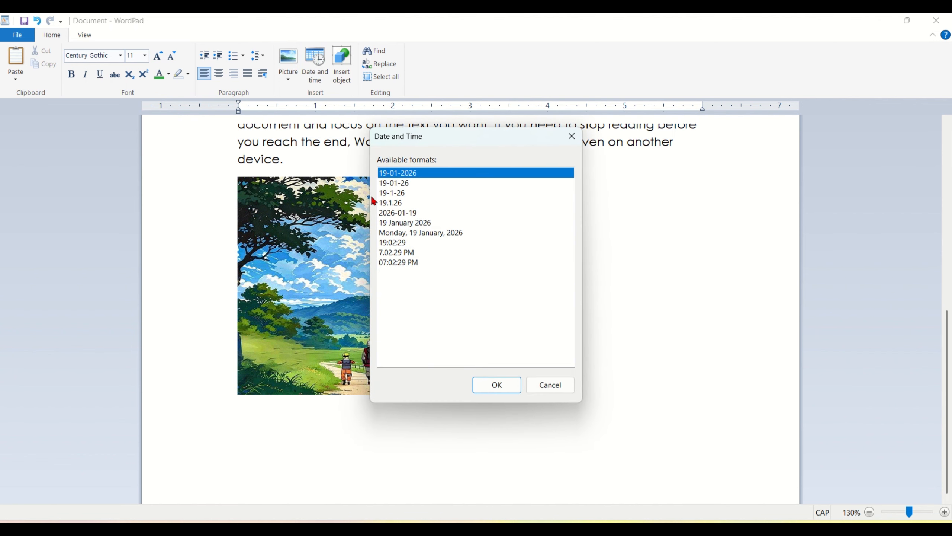
{"action": "left_click", "coordinate": [407, 210]}
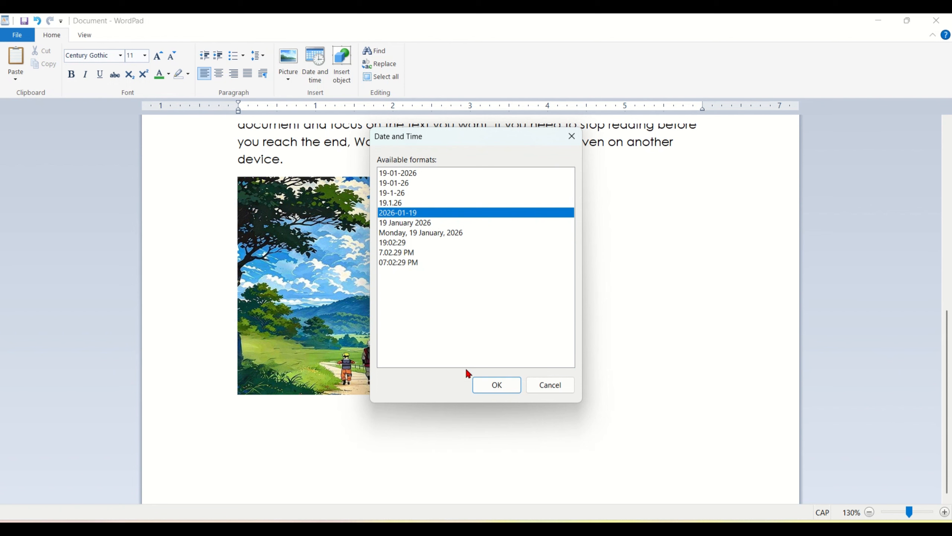
{"action": "left_click", "coordinate": [440, 232]}
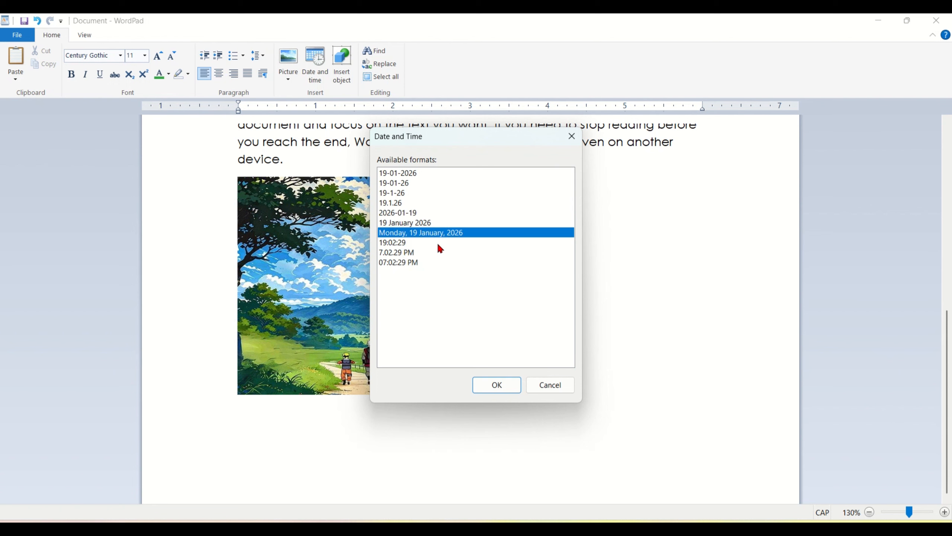
{"action": "left_click", "coordinate": [494, 385]}
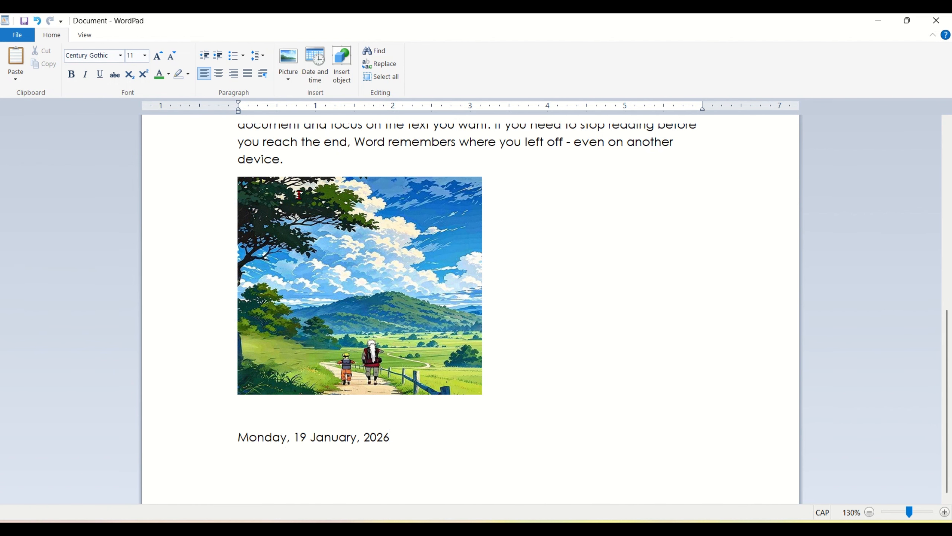
Add two line breaks after the date and insert a new Microsoft Excel Chart object
{"action": "key", "text": "Return"}
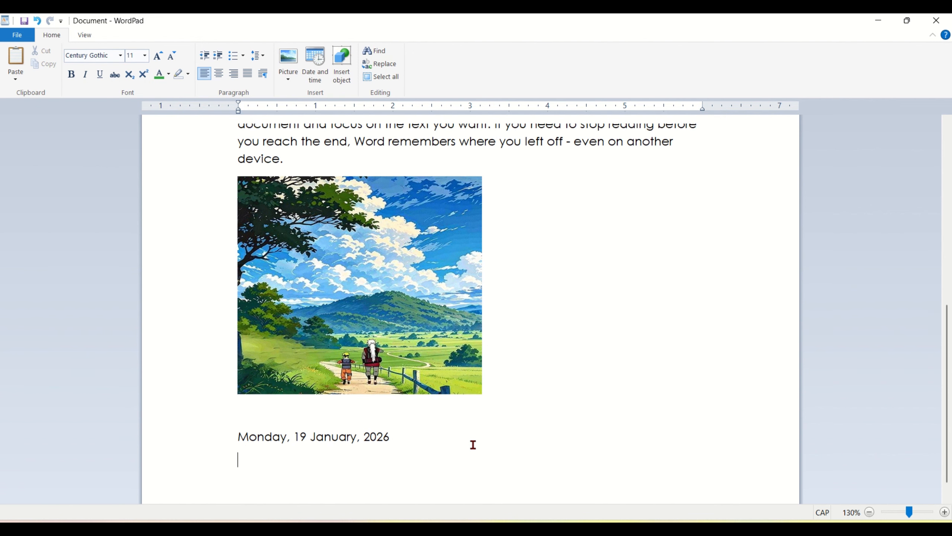
{"action": "key", "text": "Return"}
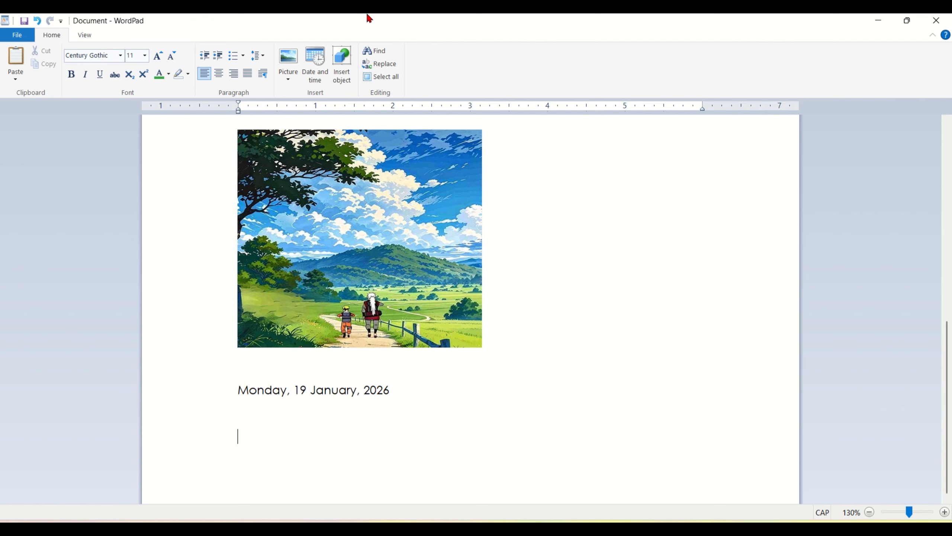
{"action": "left_click", "coordinate": [338, 75]}
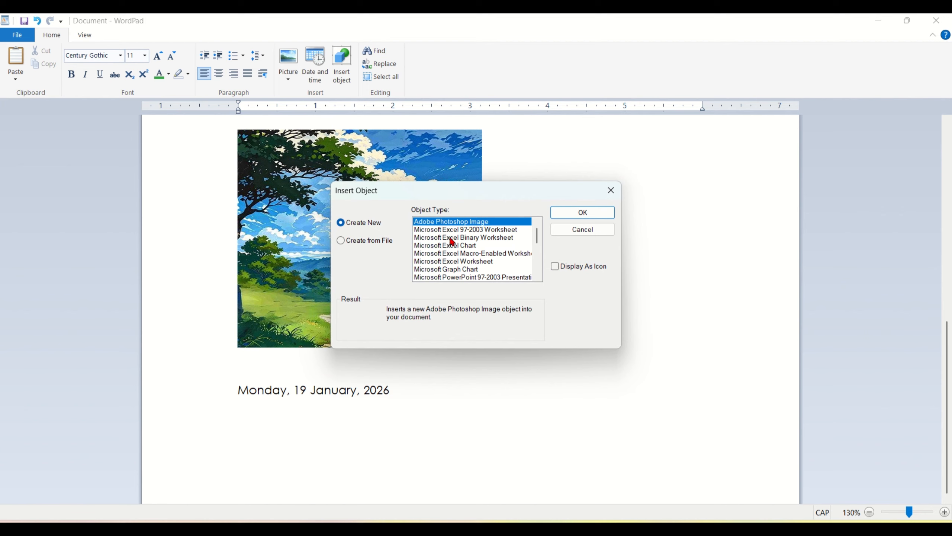
{"action": "left_click", "coordinate": [425, 245]}
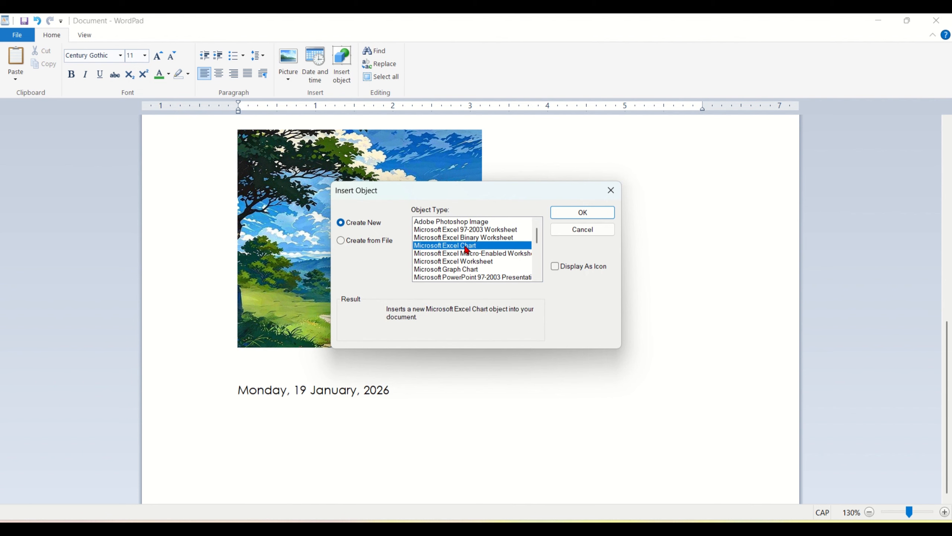
{"action": "left_click", "coordinate": [598, 214]}
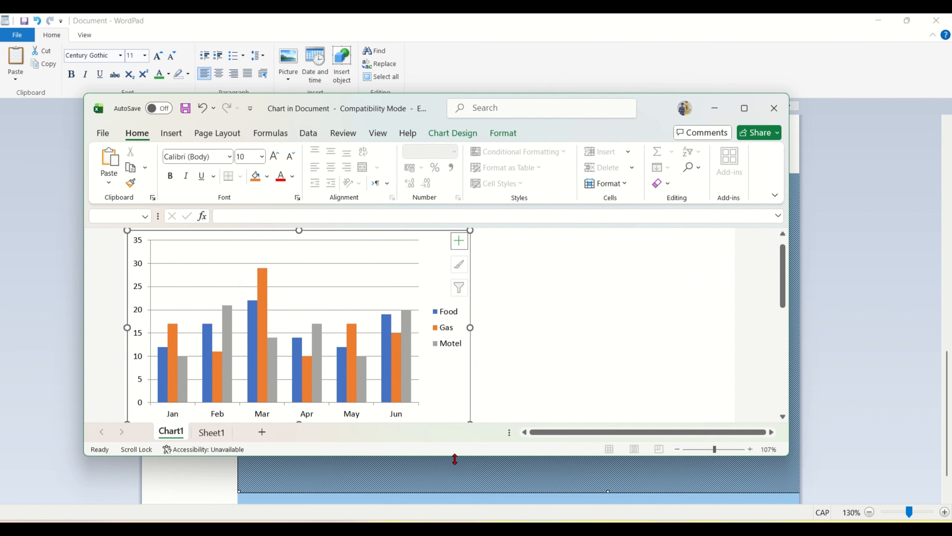
Enlarge the Excel window, view the data on Sheet1 and the chart on Chart1, and close Excel to return to WordPad
{"action": "left_click_drag", "start_coordinate": [455, 458], "coordinate": [450, 470]}
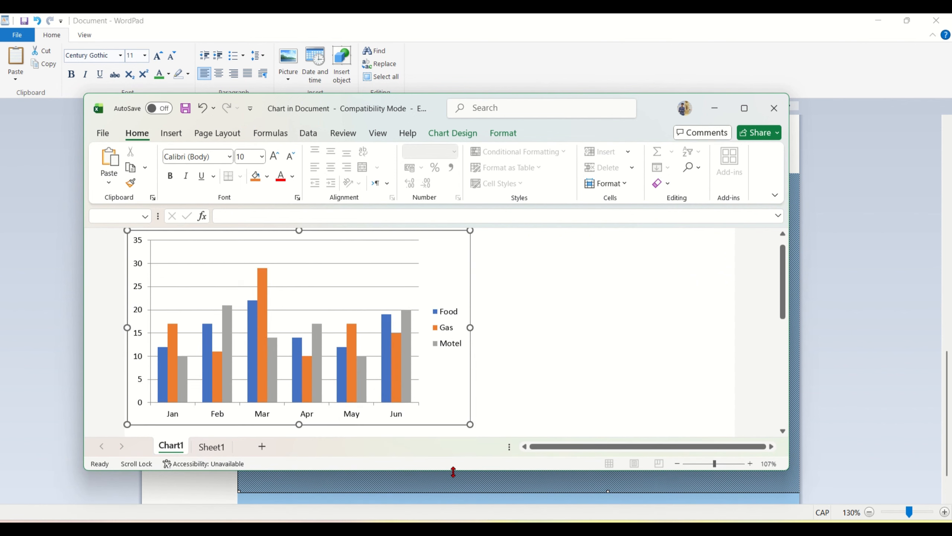
{"action": "left_click", "coordinate": [205, 448]}
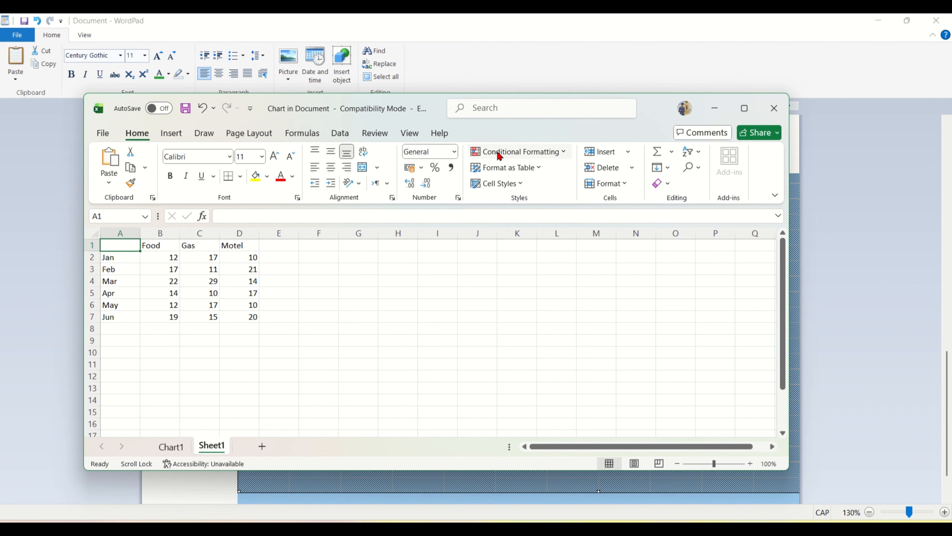
{"action": "left_click", "coordinate": [169, 444]}
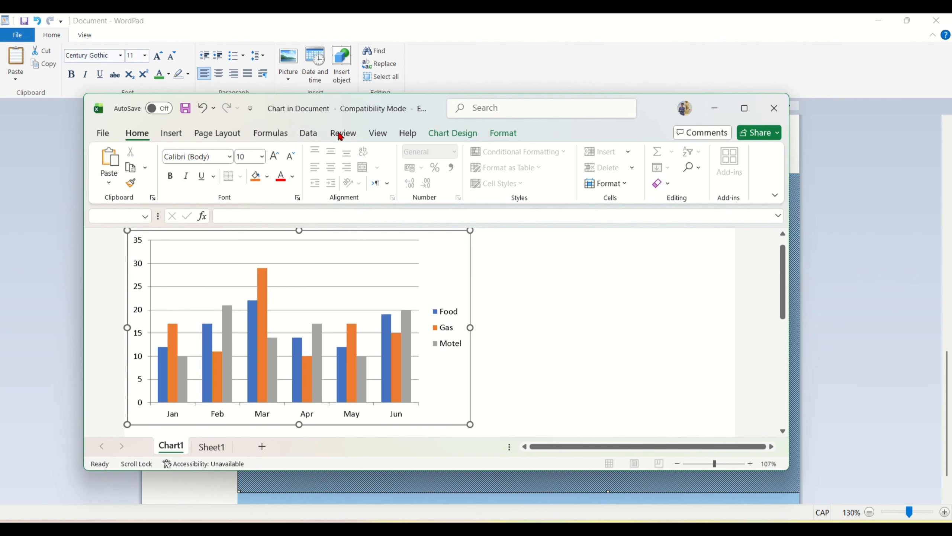
{"action": "left_click", "coordinate": [771, 109]}
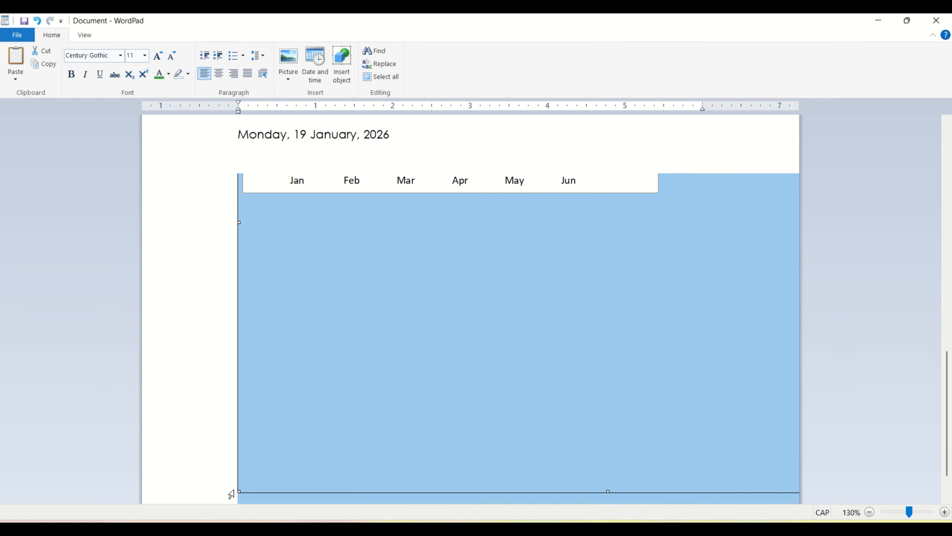
Shrink the embedded chart object's frame, deselect it and check the chart's placement in the document
{"action": "left_click_drag", "start_coordinate": [238, 490], "coordinate": [209, 397]}
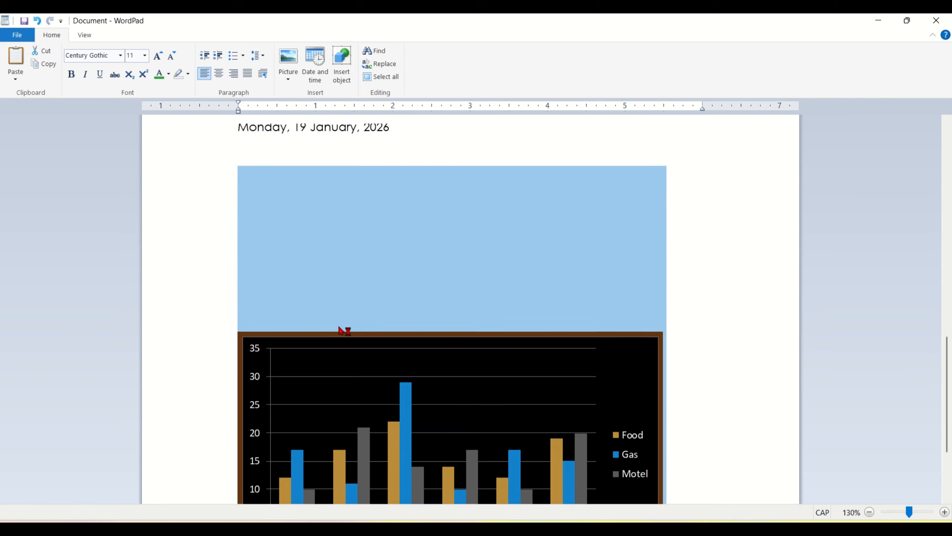
{"action": "left_click", "coordinate": [698, 321]}
{"action": "scroll", "coordinate": [670, 369], "scroll_direction": "down", "scroll_amount": 1}
{"action": "scroll", "coordinate": [669, 373], "scroll_direction": "up", "scroll_amount": 8}
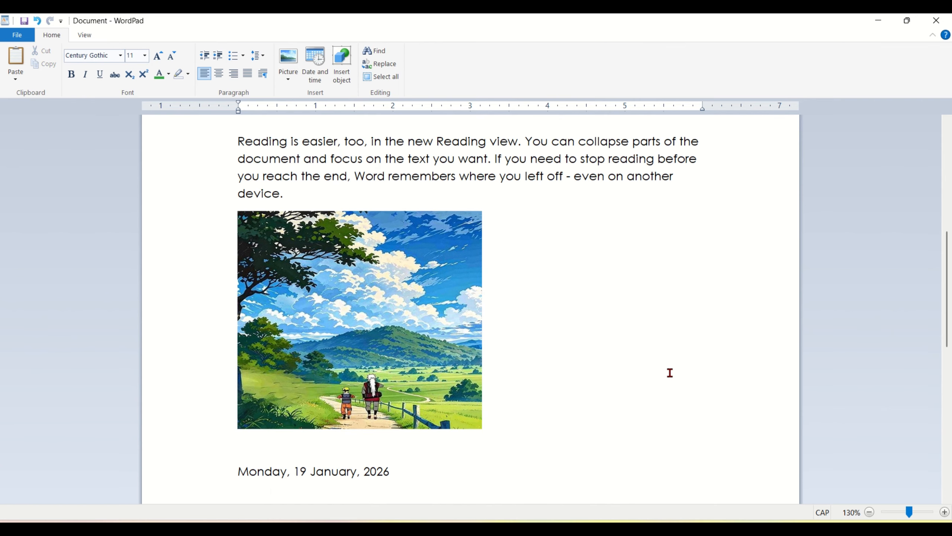
{"action": "scroll", "coordinate": [670, 373], "scroll_direction": "down", "scroll_amount": 5}
{"action": "scroll", "coordinate": [669, 372], "scroll_direction": "down", "scroll_amount": 5}
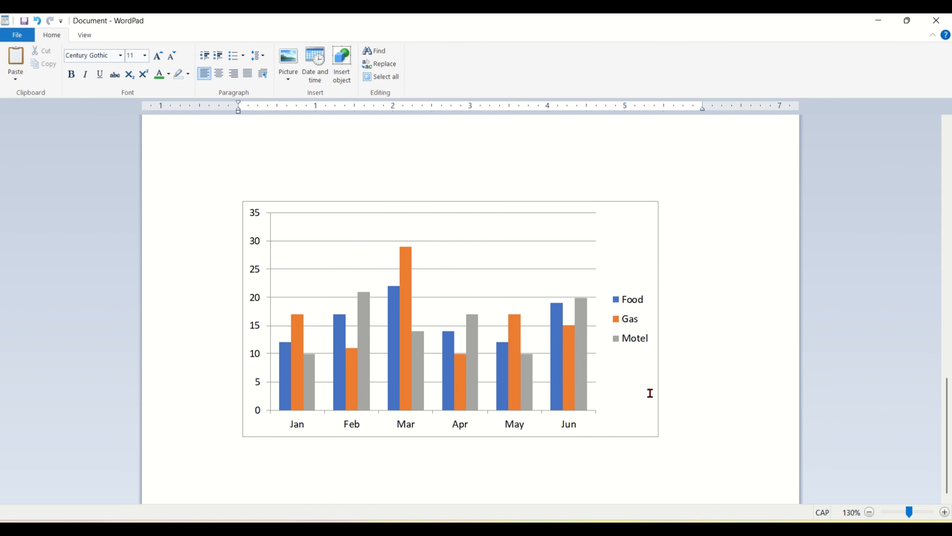
{"action": "scroll", "coordinate": [704, 413], "scroll_direction": "down", "scroll_amount": 2}
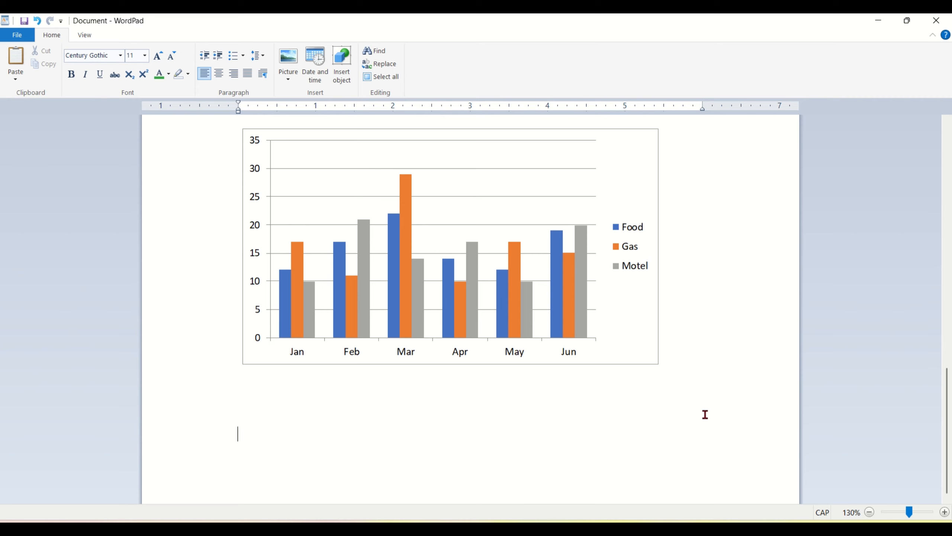
Browse the object types available for insertion, highlight Microsoft Word Document, and close the dialog without inserting anything
{"action": "left_click", "coordinate": [342, 75]}
{"action": "scroll", "coordinate": [465, 240], "scroll_direction": "down", "scroll_amount": 5}
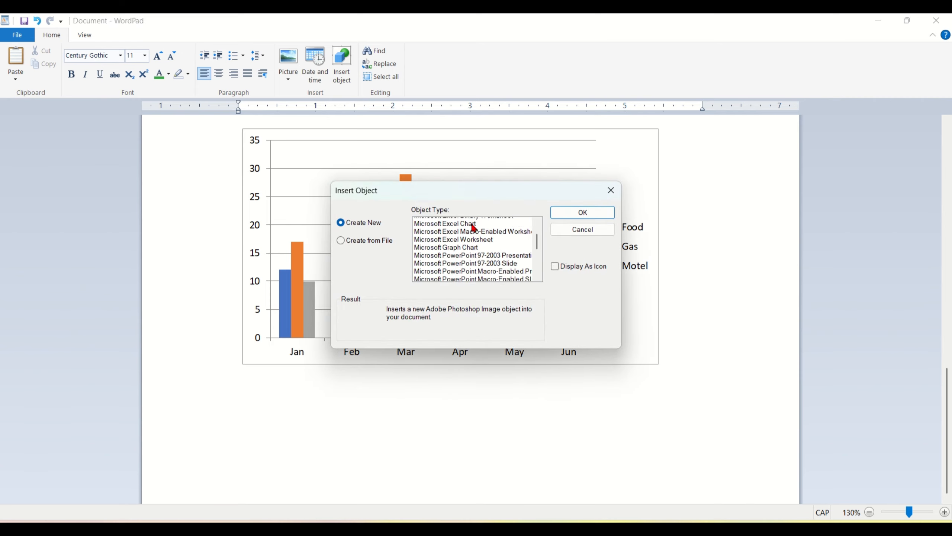
{"action": "scroll", "coordinate": [464, 243], "scroll_direction": "down", "scroll_amount": 1}
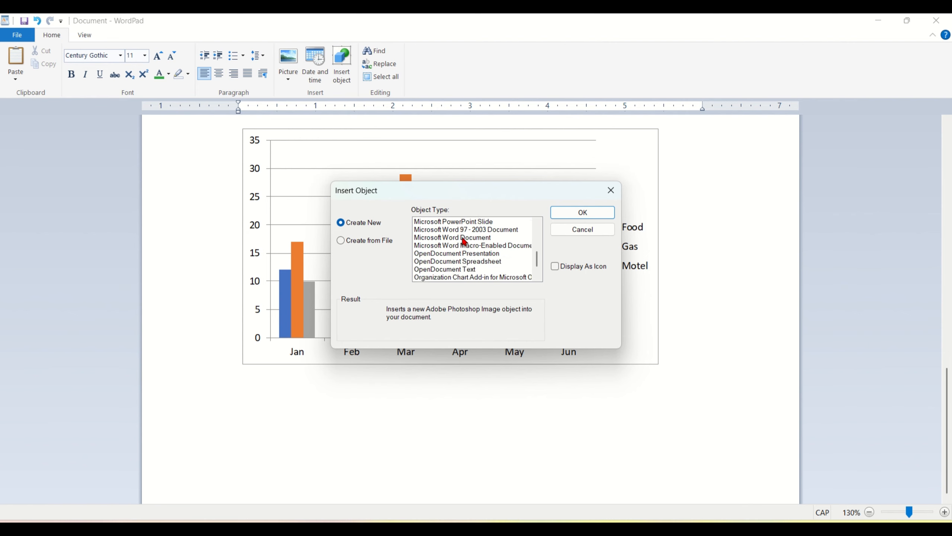
{"action": "left_click", "coordinate": [463, 236]}
{"action": "scroll", "coordinate": [457, 264], "scroll_direction": "down", "scroll_amount": 1}
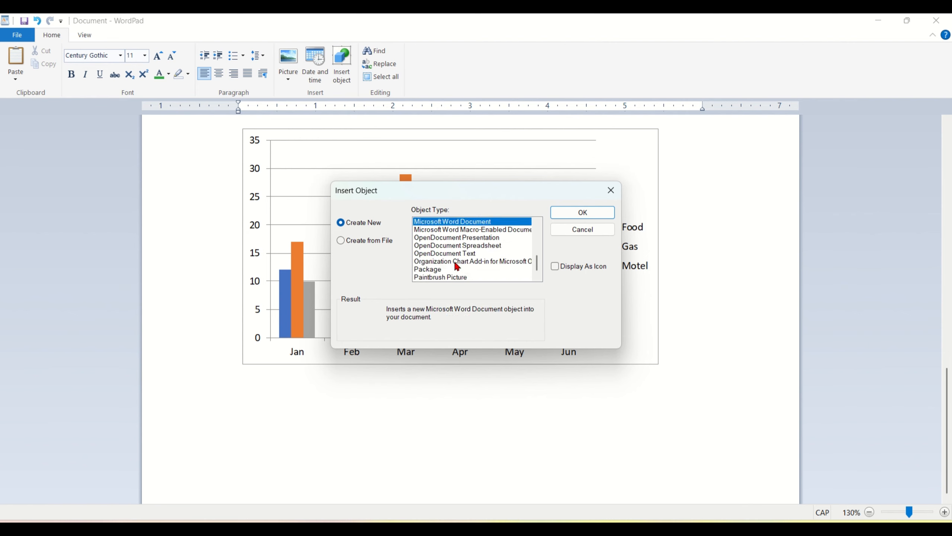
{"action": "scroll", "coordinate": [461, 266], "scroll_direction": "up", "scroll_amount": 6}
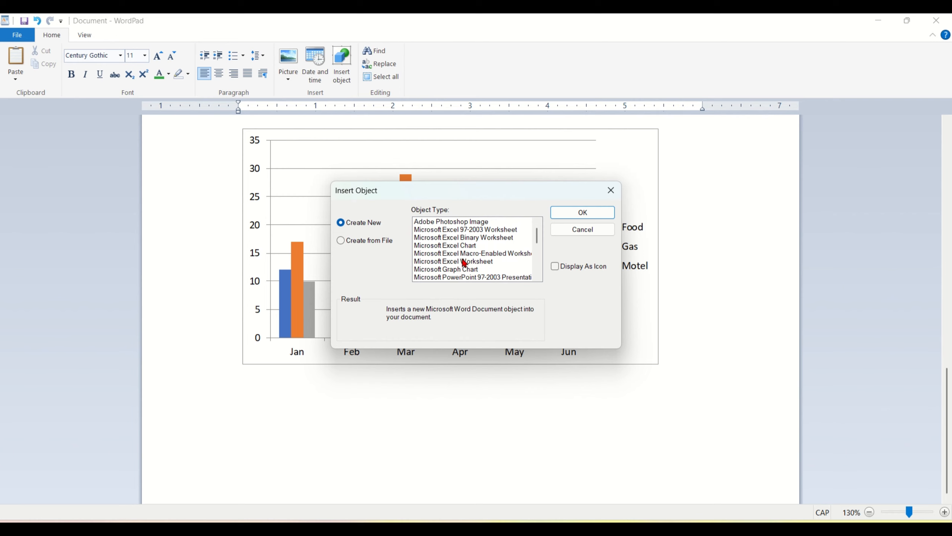
{"action": "left_click", "coordinate": [611, 190]}
Search the document for "THE", step through several matches from the beginning of the text, and close the search
{"action": "scroll", "coordinate": [426, 262], "scroll_direction": "up", "scroll_amount": 5}
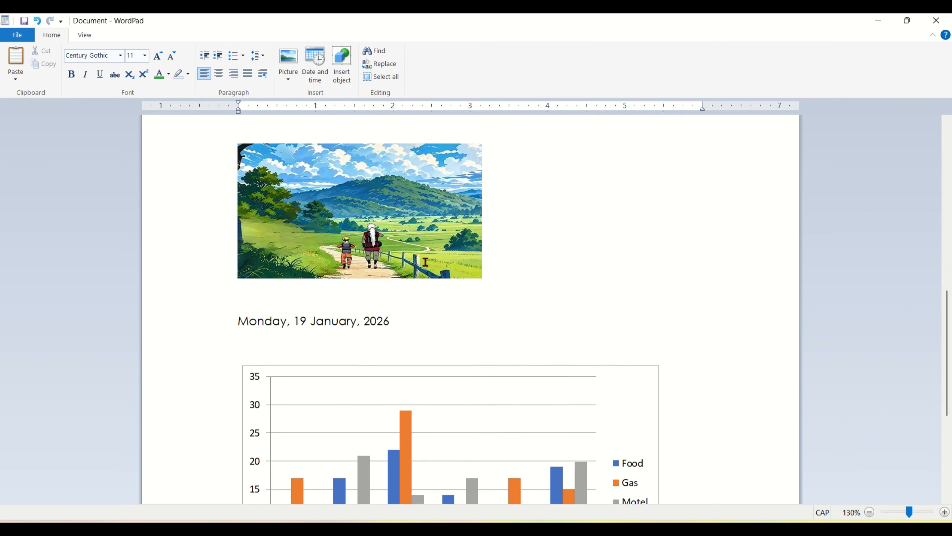
{"action": "scroll", "coordinate": [425, 262], "scroll_direction": "up", "scroll_amount": 10}
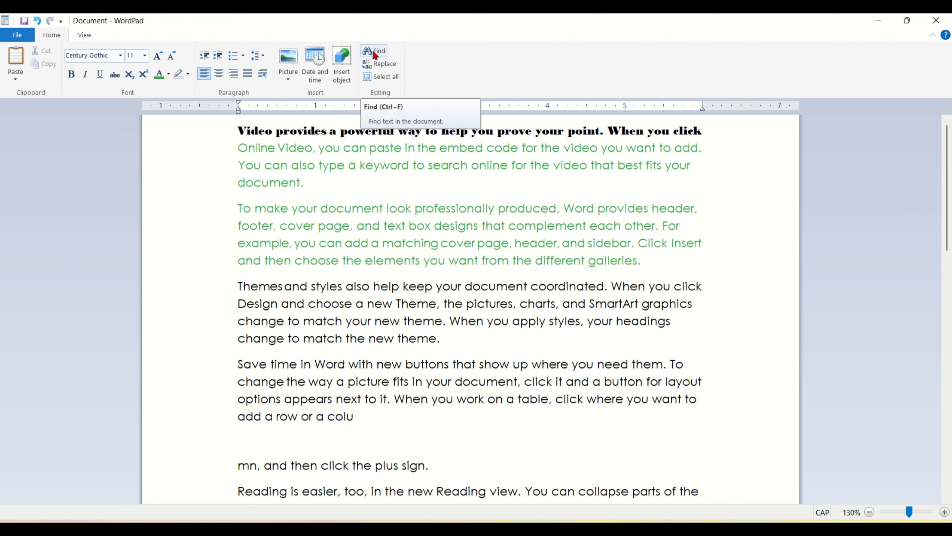
{"action": "left_click", "coordinate": [375, 55]}
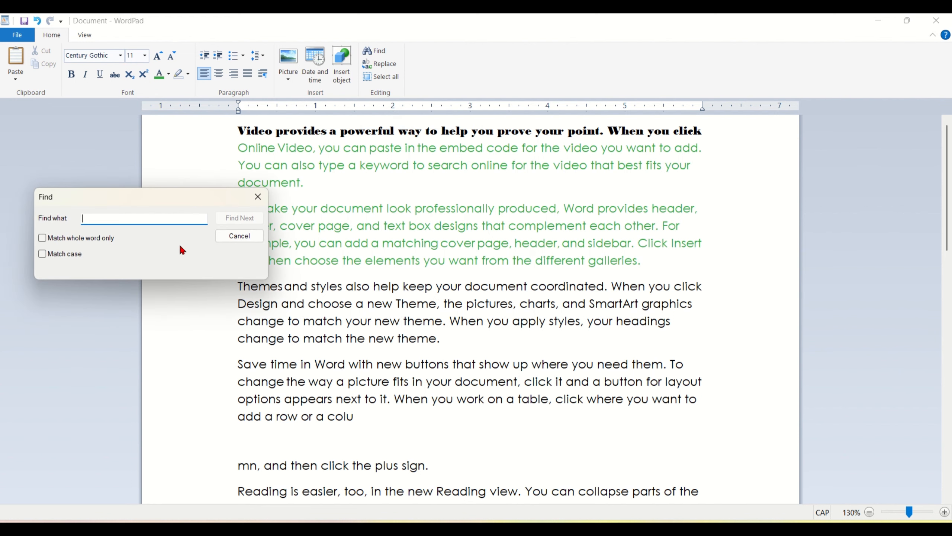
{"action": "type", "text": "THJE"}
{"action": "left_click", "coordinate": [238, 220]}
{"action": "left_click", "coordinate": [238, 220]}
{"action": "left_click", "coordinate": [238, 221]}
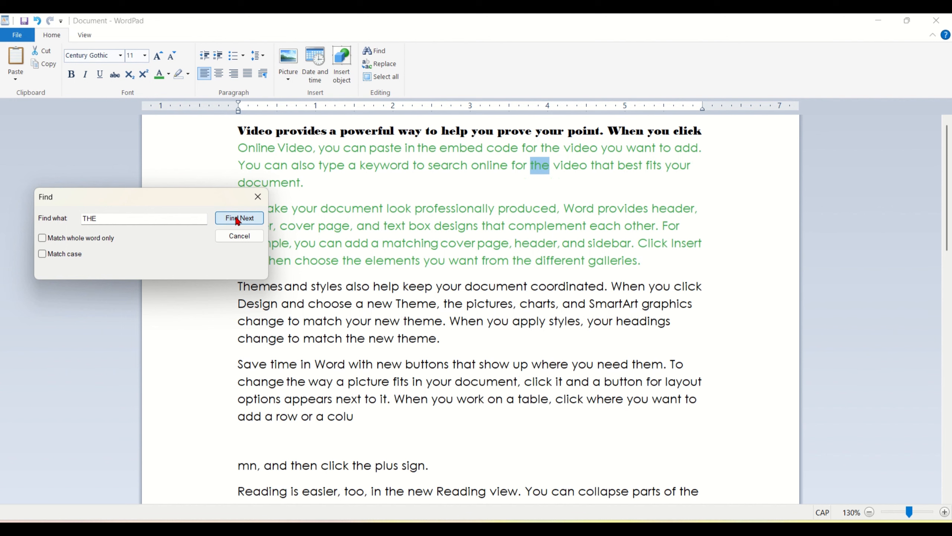
{"action": "left_click", "coordinate": [238, 221]}
{"action": "left_click", "coordinate": [238, 221]}
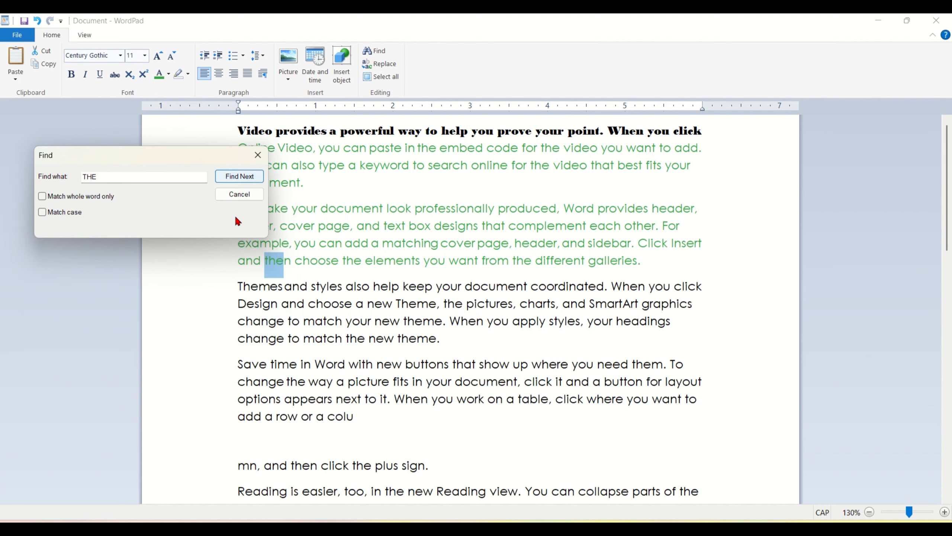
{"action": "left_click", "coordinate": [257, 155]}
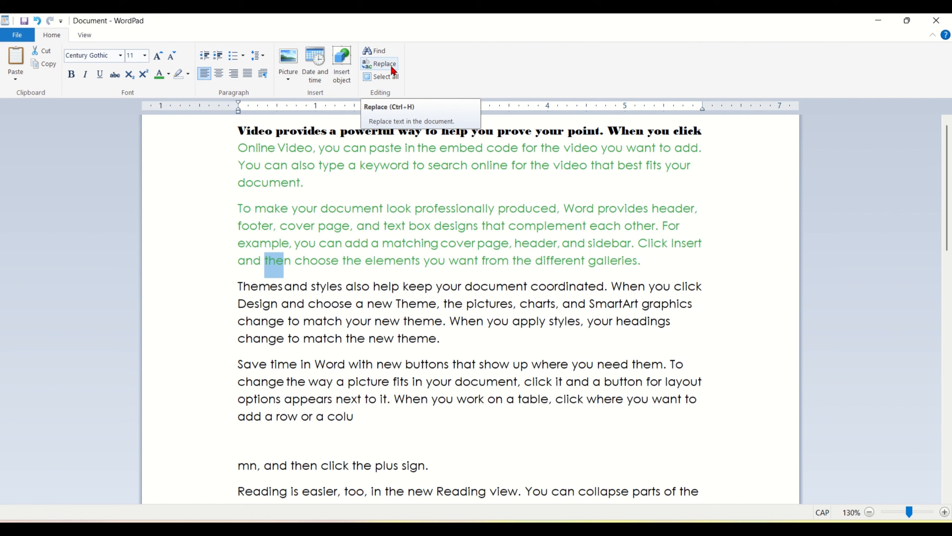
Replace every occurrence of "the" with "NAME" and highlight some of the replaced words in the green paragraphs to check them
{"action": "left_click", "coordinate": [390, 64]}
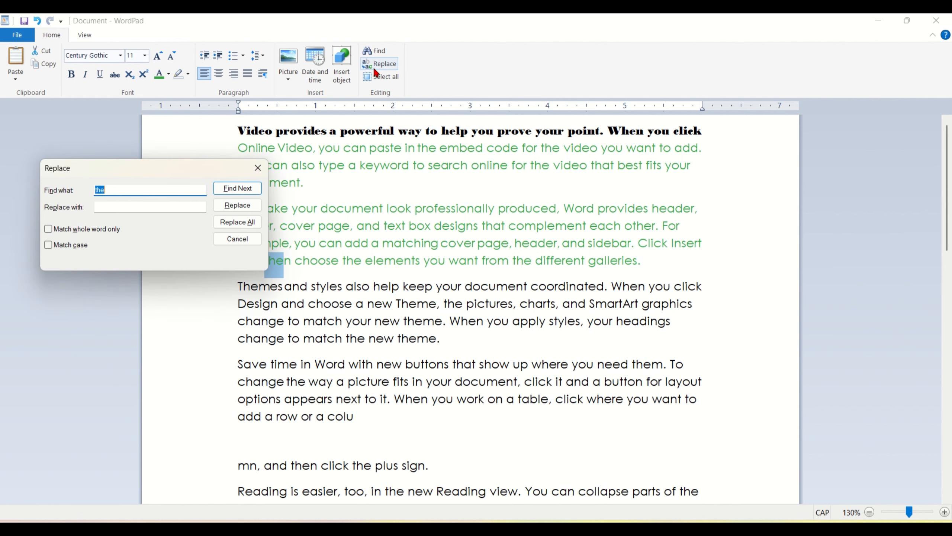
{"action": "left_click", "coordinate": [166, 206]}
{"action": "type", "text": "NAME"}
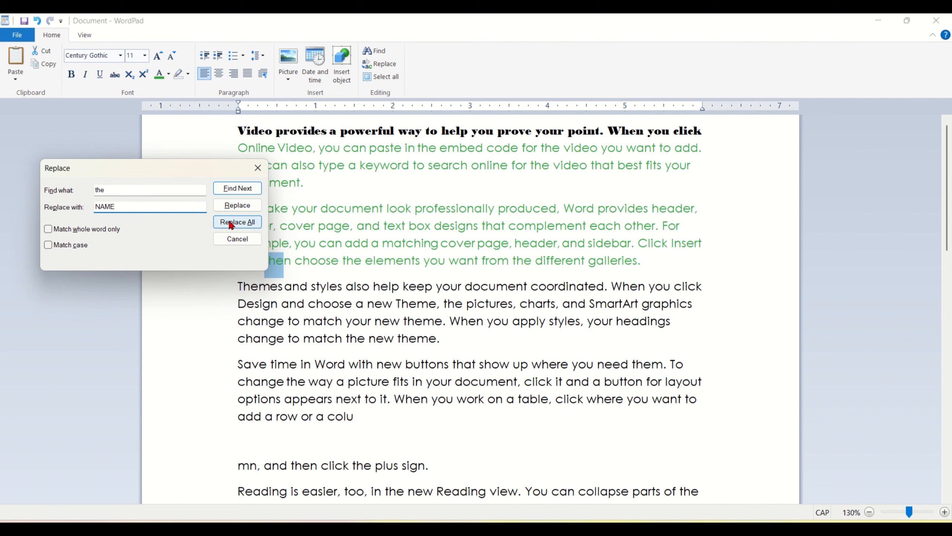
{"action": "left_click_drag", "start_coordinate": [104, 169], "coordinate": [83, 122]}
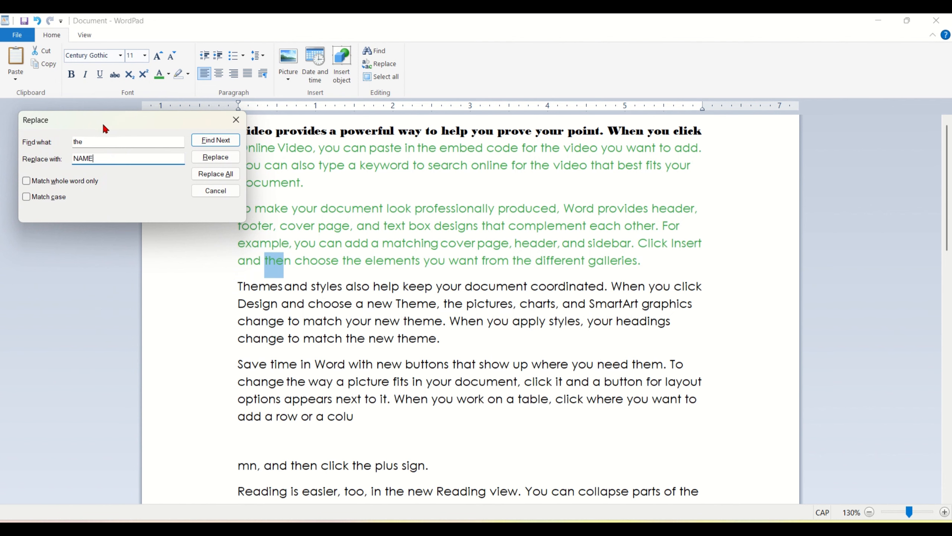
{"action": "left_click", "coordinate": [209, 174]}
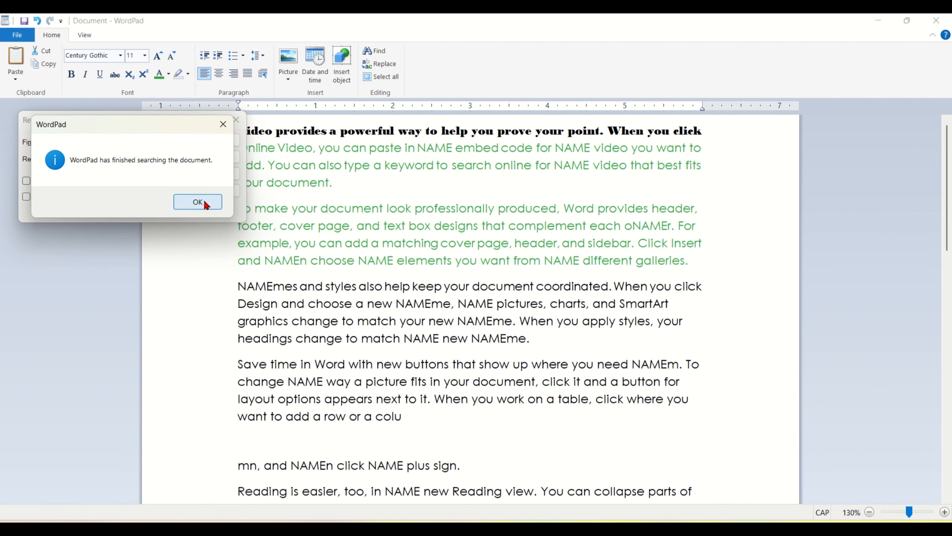
{"action": "left_click", "coordinate": [204, 200]}
{"action": "left_click", "coordinate": [298, 260]}
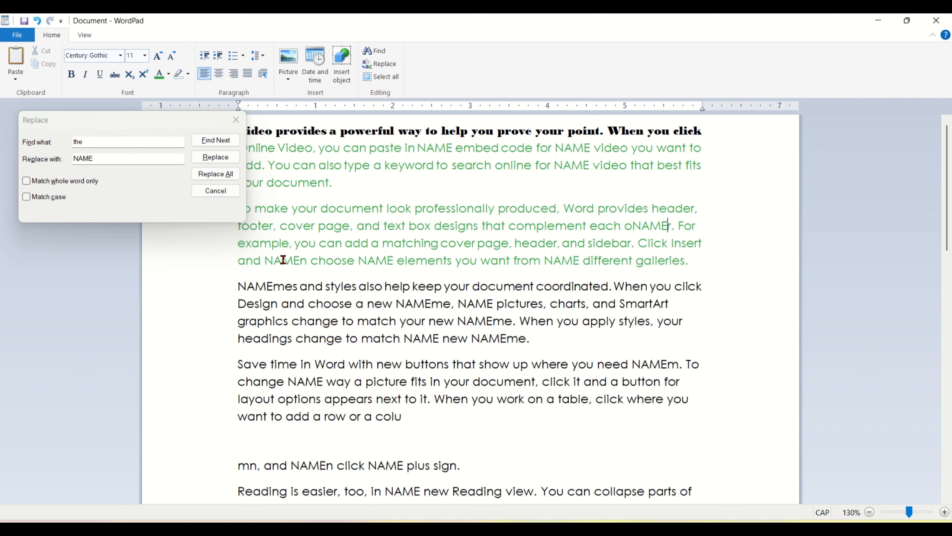
{"action": "left_click_drag", "start_coordinate": [265, 260], "coordinate": [296, 259]}
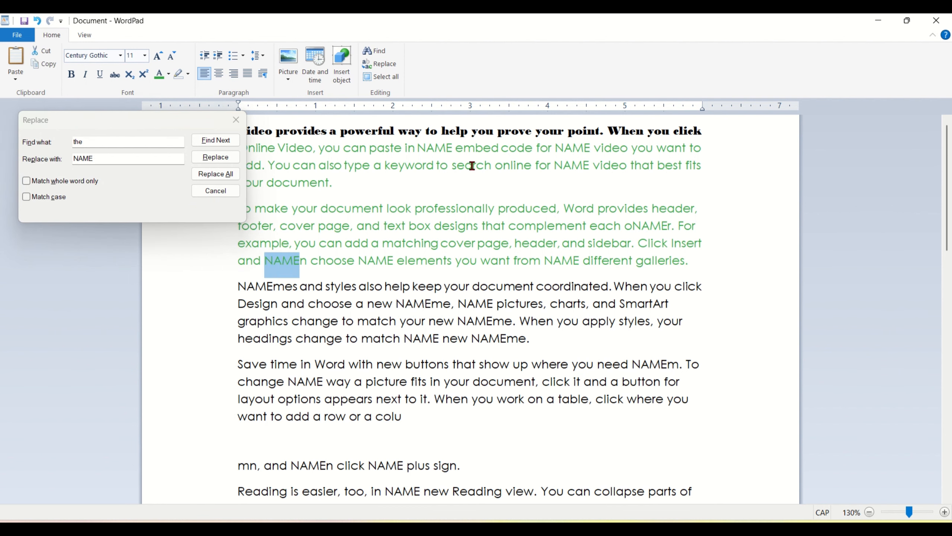
{"action": "left_click_drag", "start_coordinate": [556, 149], "coordinate": [580, 172]}
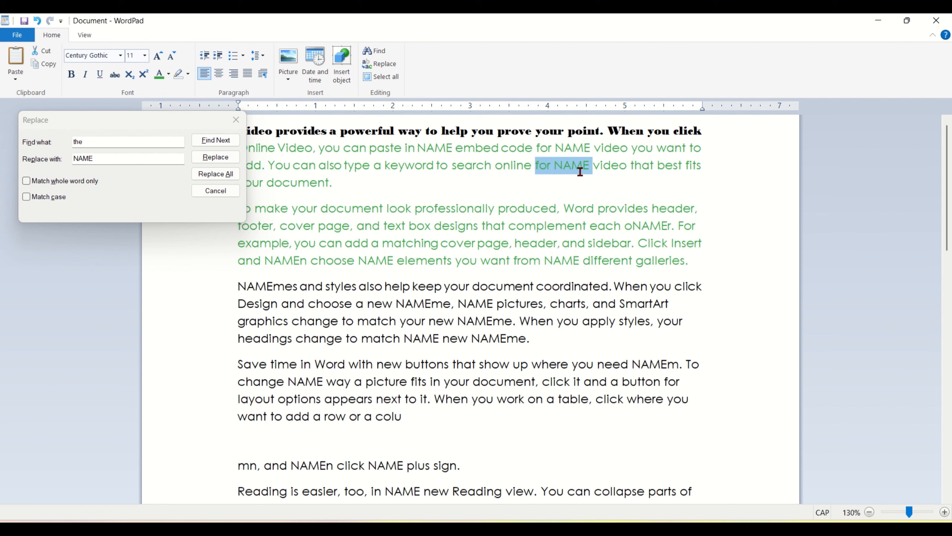
{"action": "left_click_drag", "start_coordinate": [427, 148], "coordinate": [457, 147]}
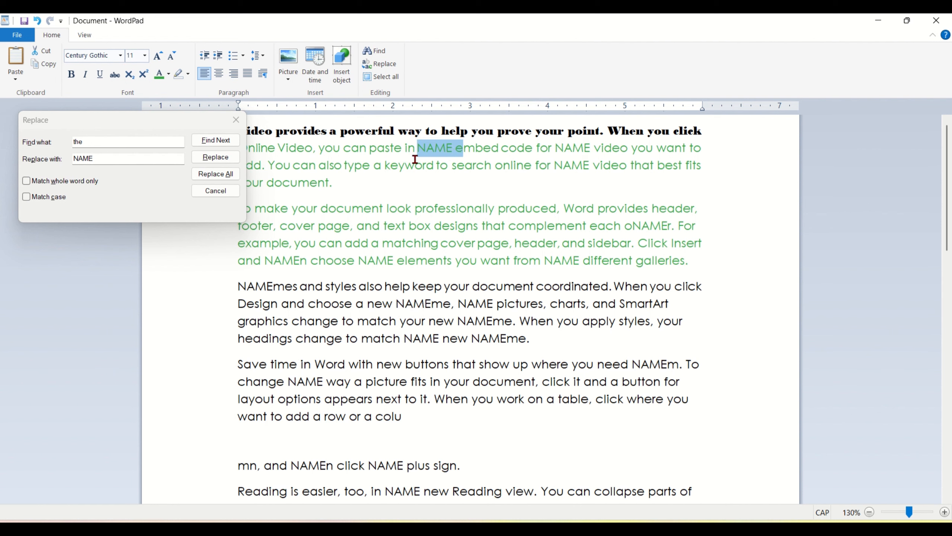
Replace every occurrence of "name" with "the" throughout the document and close the Replace dialog
{"action": "left_click", "coordinate": [108, 161]}
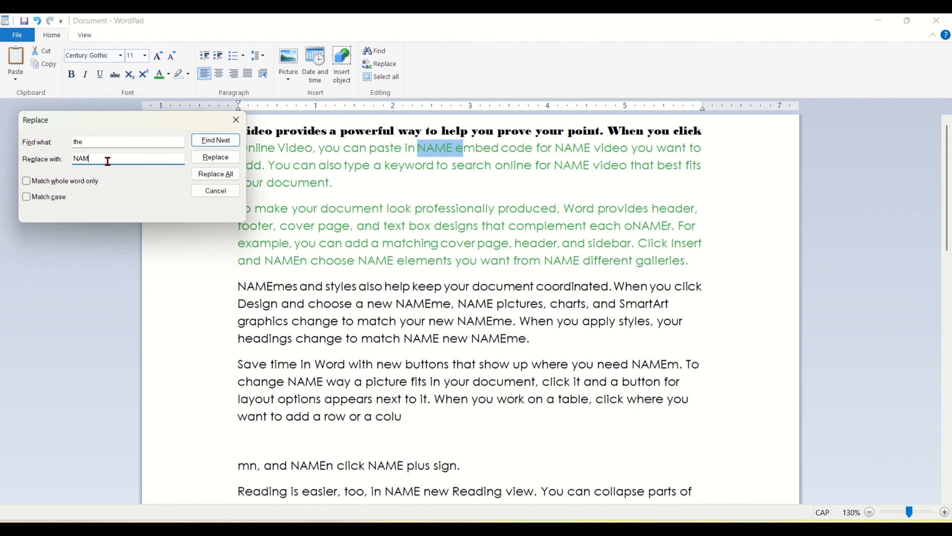
{"action": "key", "text": "BackSpace"}
{"action": "key", "text": "BackSpace"}
{"action": "key", "text": "BackSpace"}
{"action": "type", "text": "T"}
{"action": "left_click", "coordinate": [96, 141]}
{"action": "key", "text": "BackSpace"}
{"action": "key", "text": "BackSpace"}
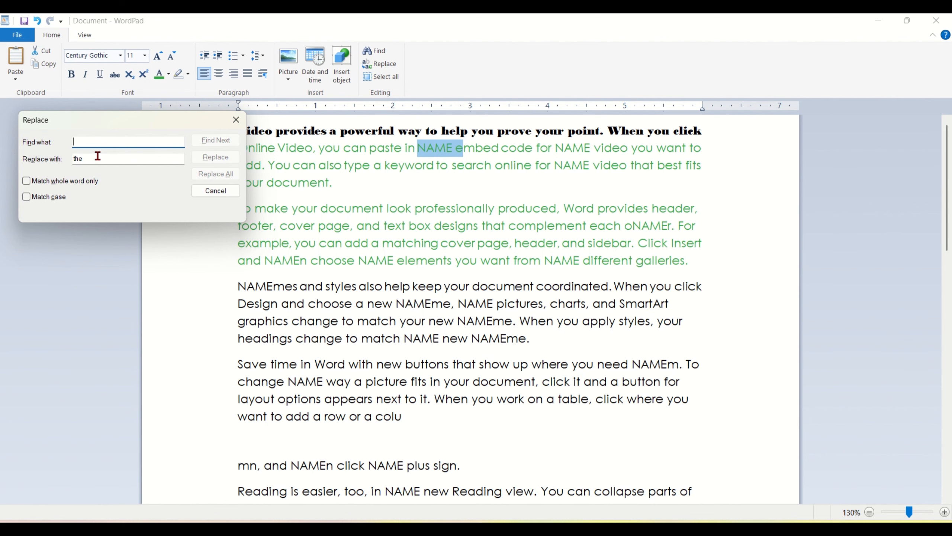
{"action": "type", "text": "name"}
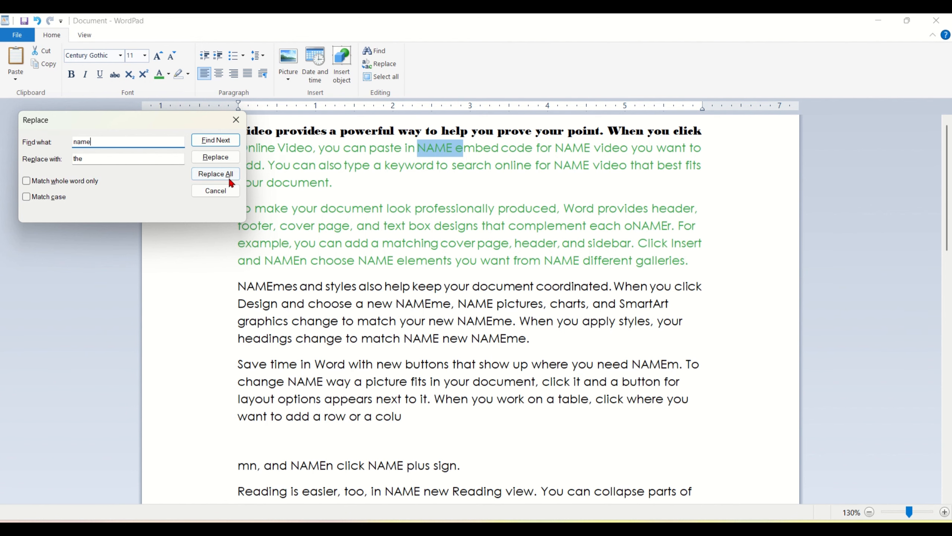
{"action": "left_click", "coordinate": [203, 174]}
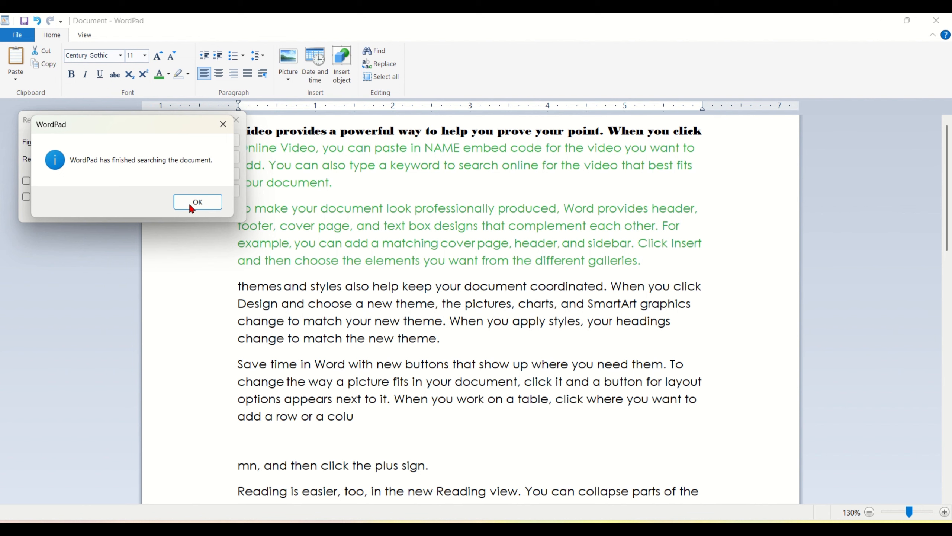
{"action": "left_click", "coordinate": [203, 202]}
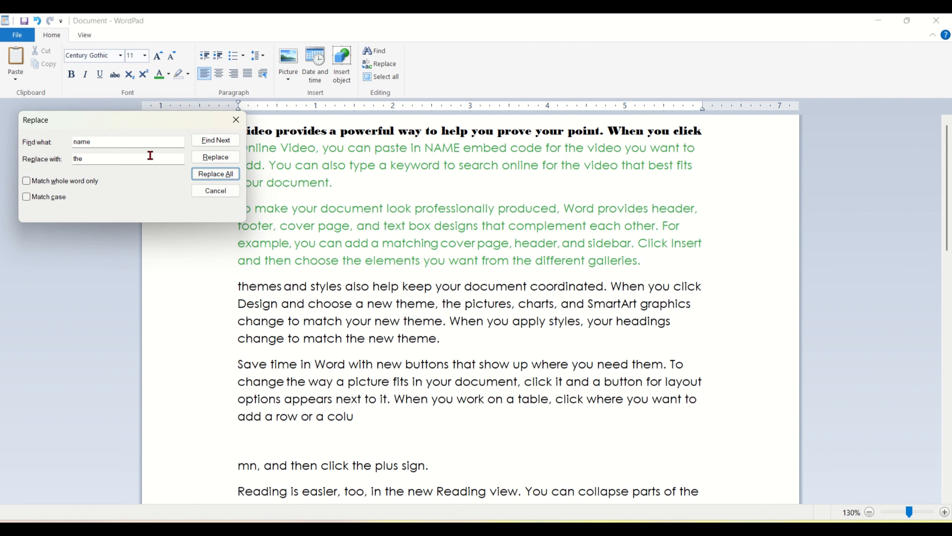
{"action": "left_click", "coordinate": [112, 147]}
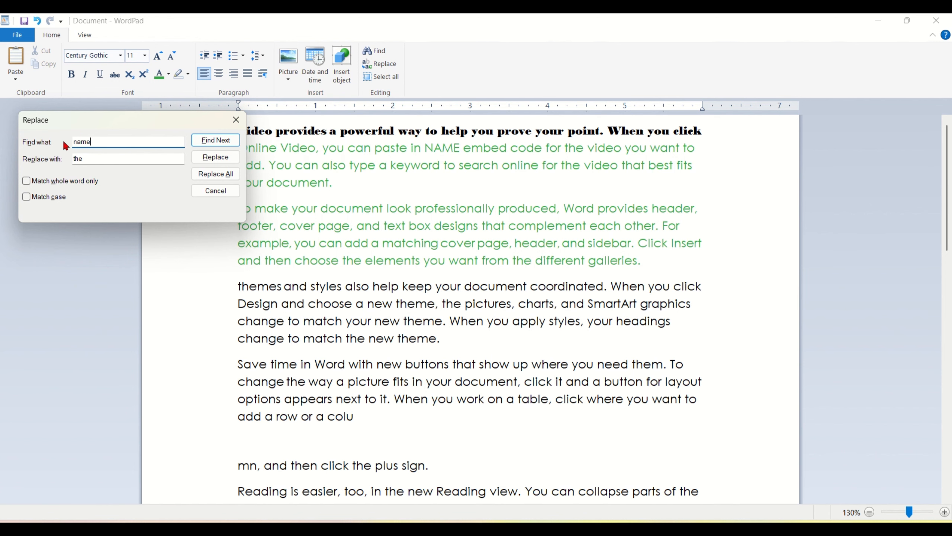
{"action": "left_click", "coordinate": [236, 120]}
Select the entire document content and check that the selection covers the text, pictures, date and chart
{"action": "scroll", "coordinate": [302, 188], "scroll_direction": "down", "scroll_amount": 1}
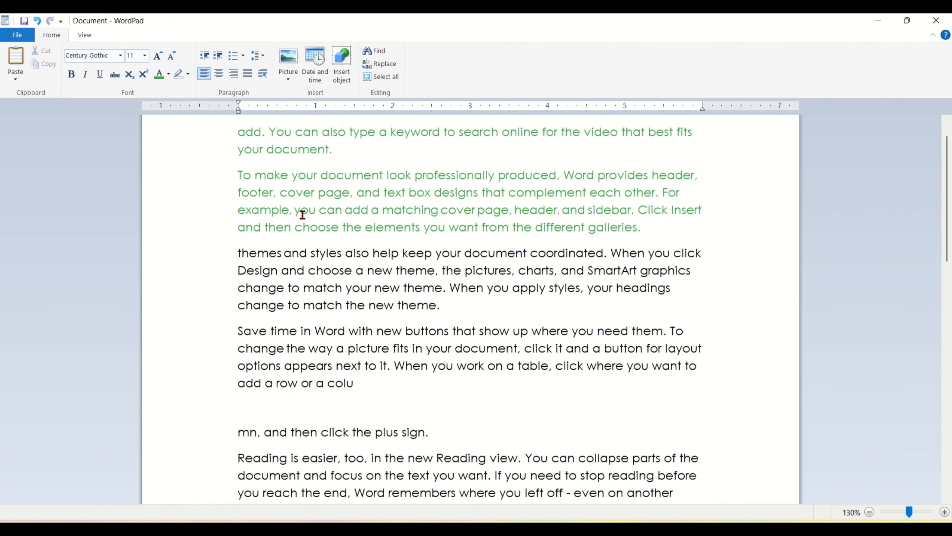
{"action": "scroll", "coordinate": [372, 247], "scroll_direction": "up", "scroll_amount": 1}
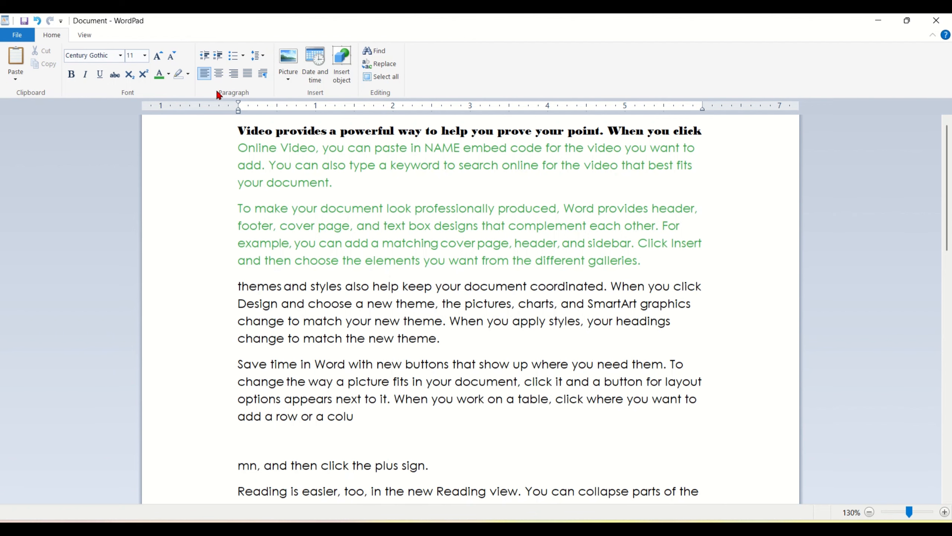
{"action": "left_click", "coordinate": [371, 76]}
{"action": "scroll", "coordinate": [382, 279], "scroll_direction": "up", "scroll_amount": 15}
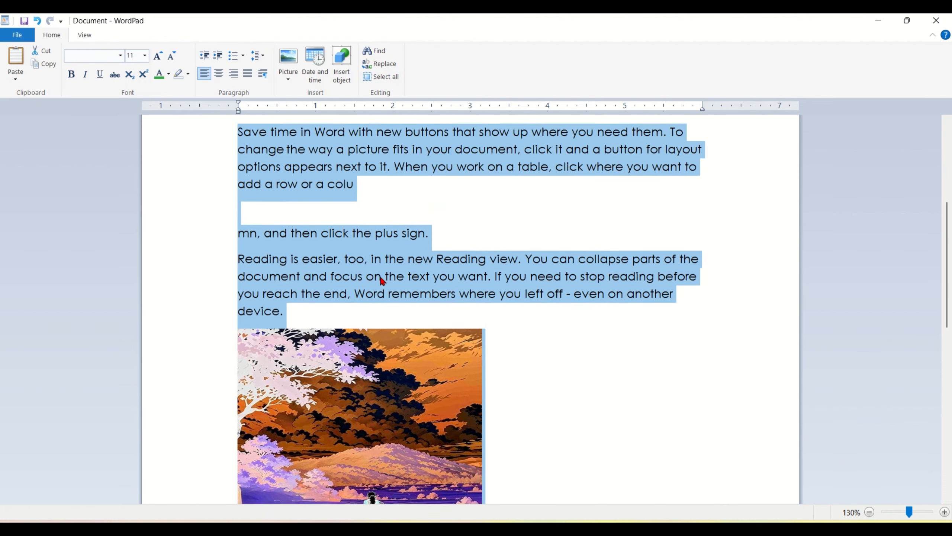
{"action": "scroll", "coordinate": [382, 281], "scroll_direction": "down", "scroll_amount": 15}
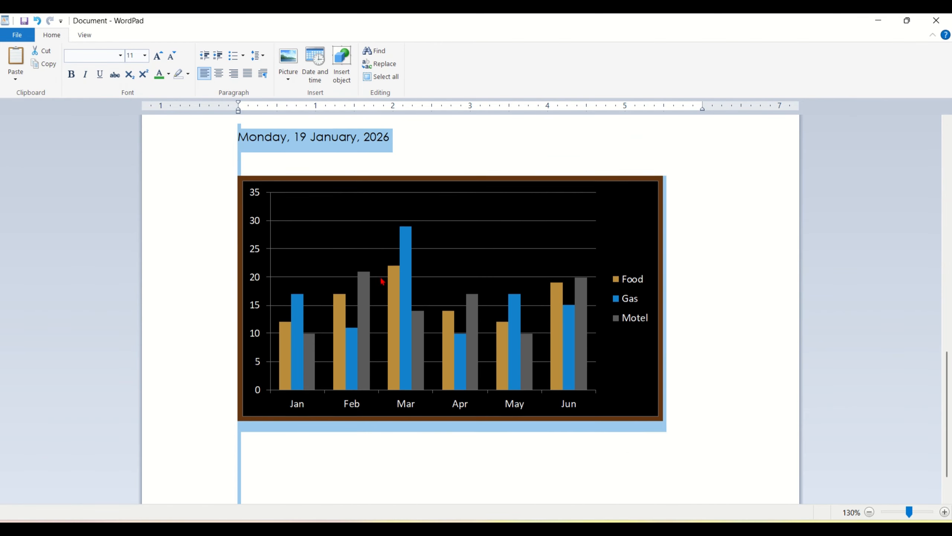
{"action": "scroll", "coordinate": [381, 281], "scroll_direction": "up", "scroll_amount": 16}
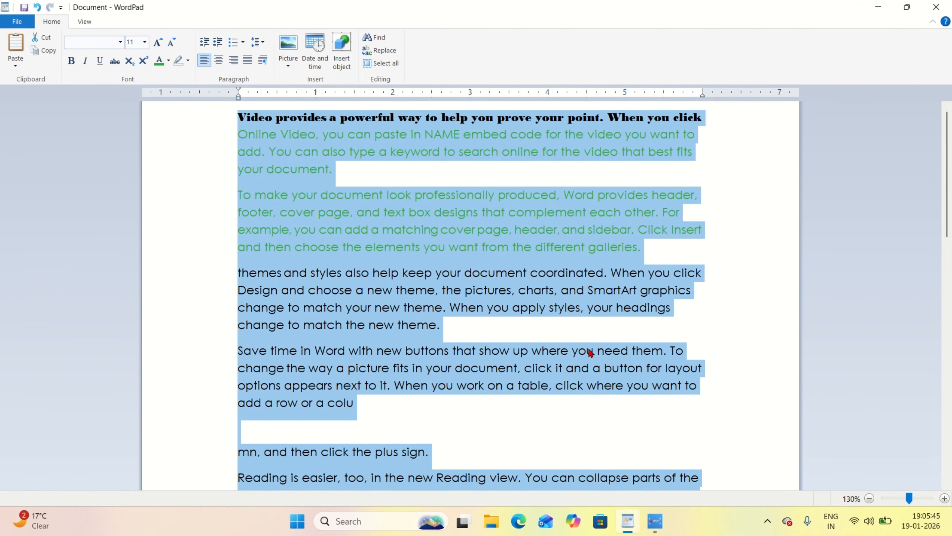